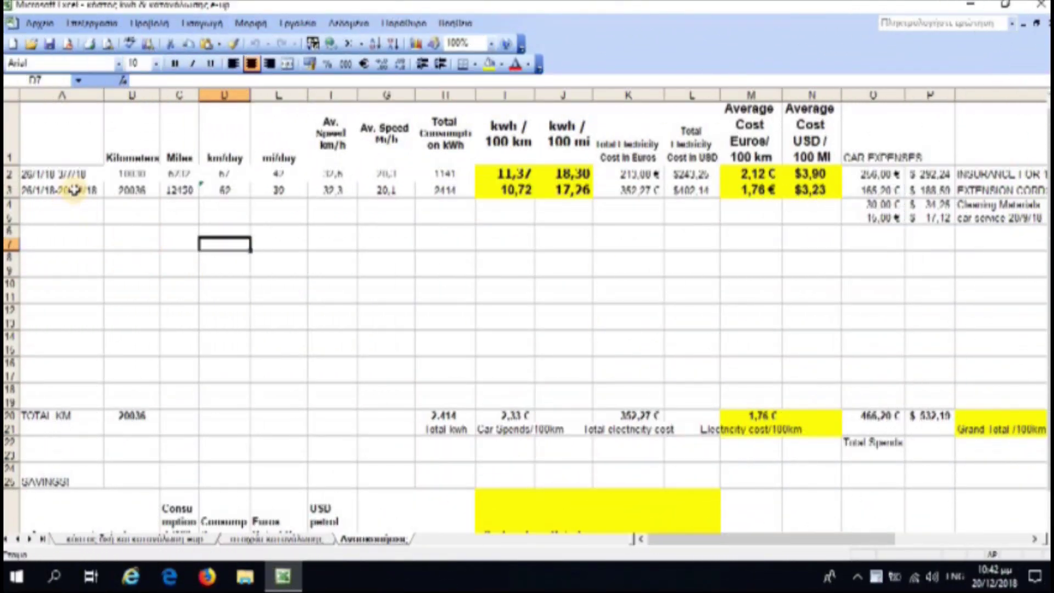
pyautogui.click(126, 177)
pyautogui.click(126, 191)
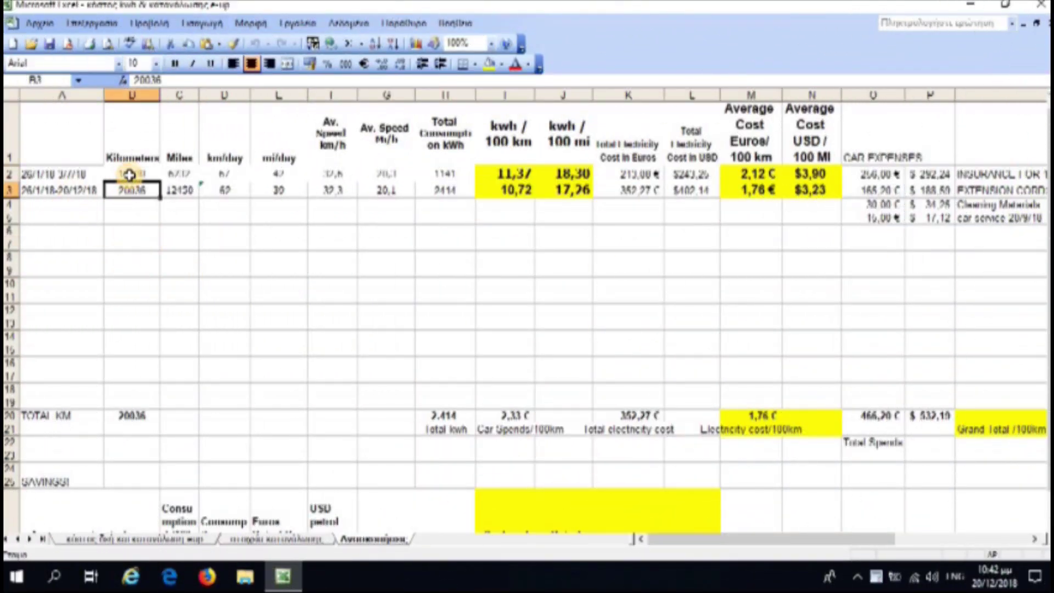
pyautogui.click(129, 177)
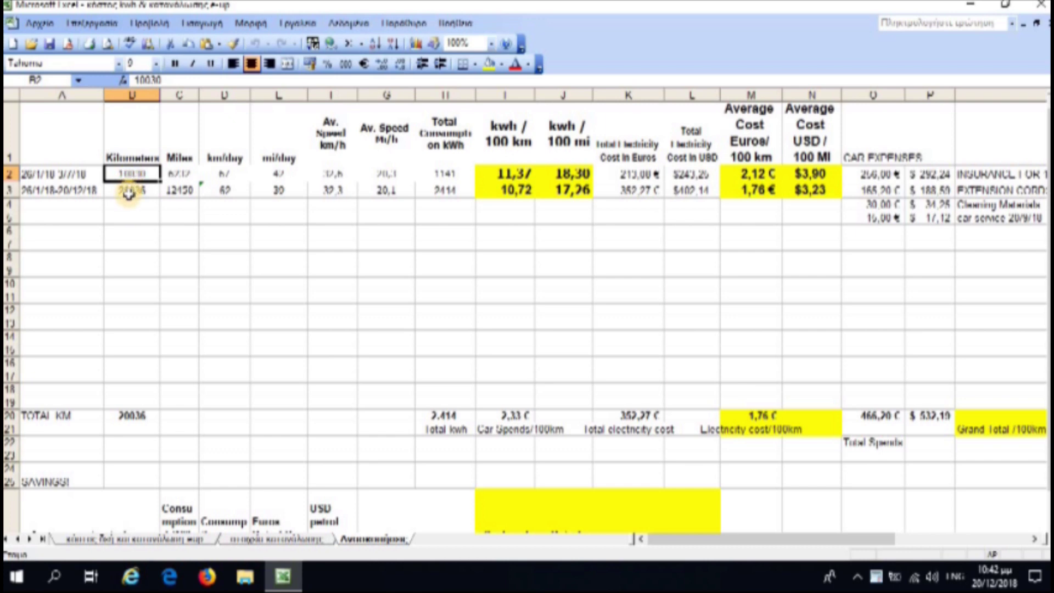
pyautogui.click(172, 175)
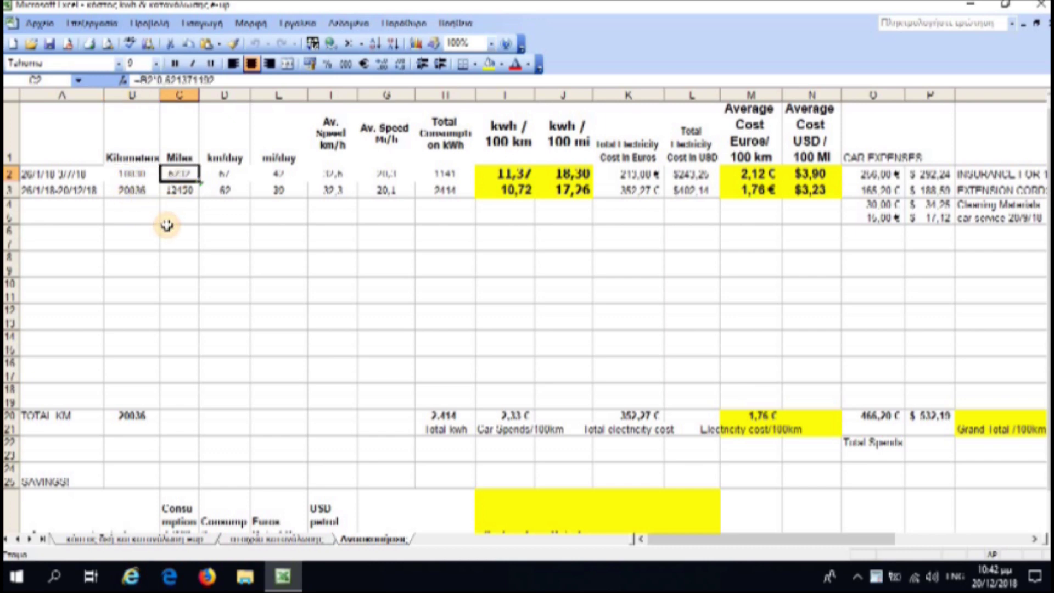
pyautogui.click(133, 193)
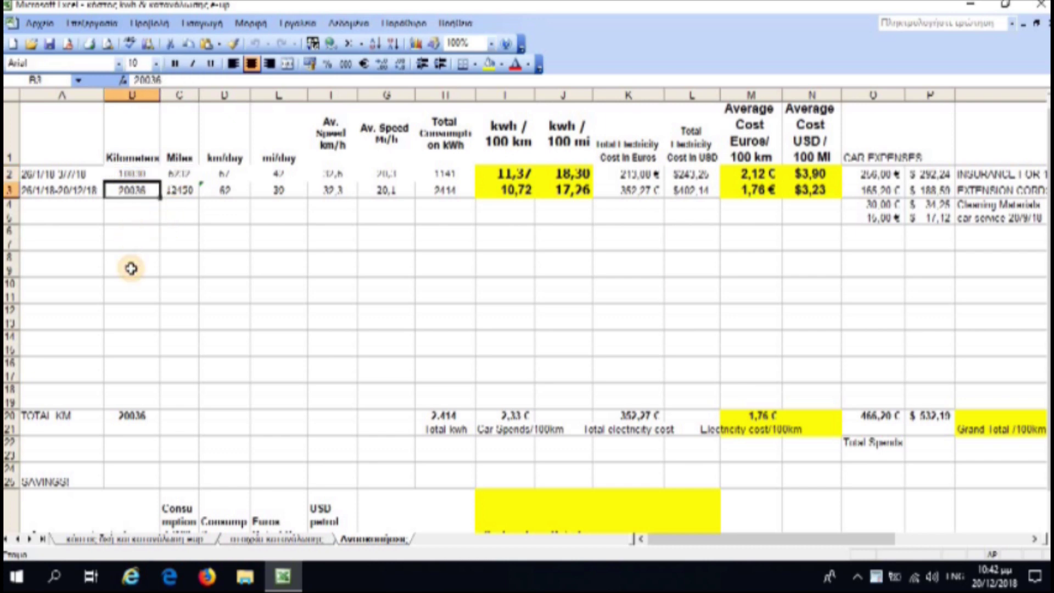
pyautogui.click(177, 193)
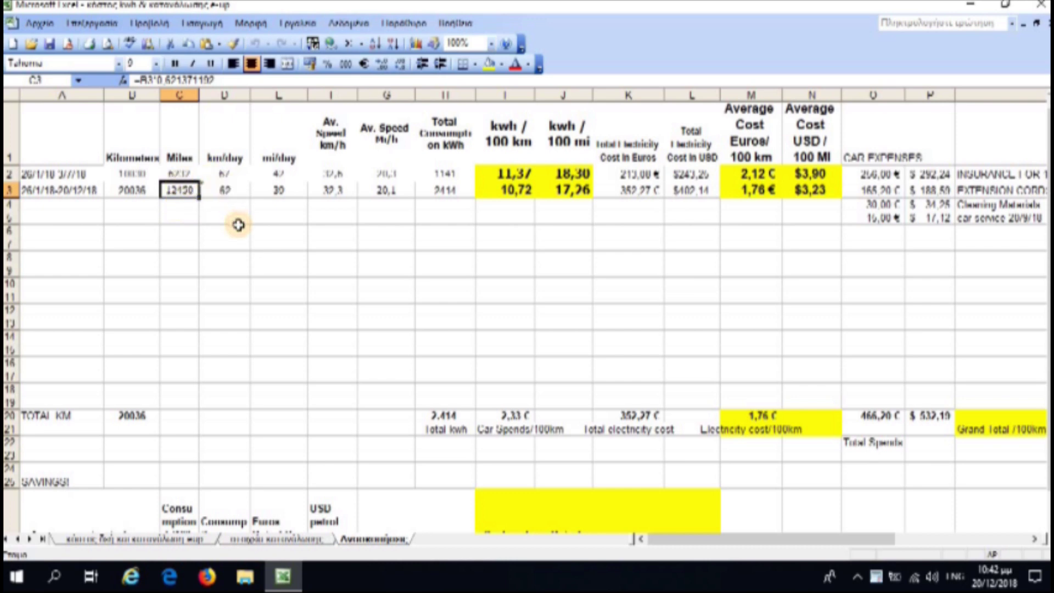
pyautogui.press('Up')
pyautogui.press('Right')
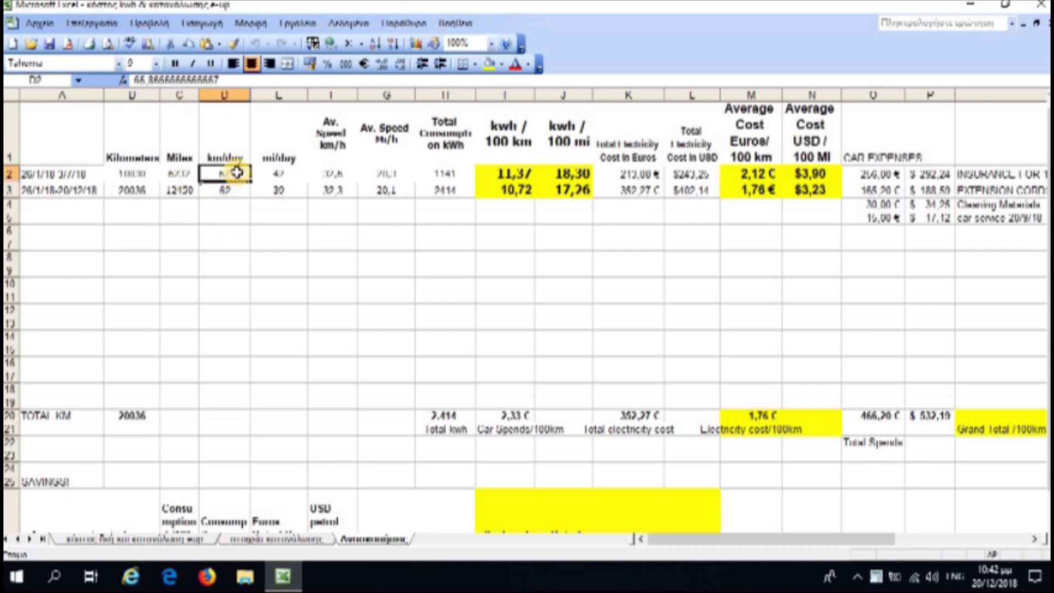
pyautogui.press('Right')
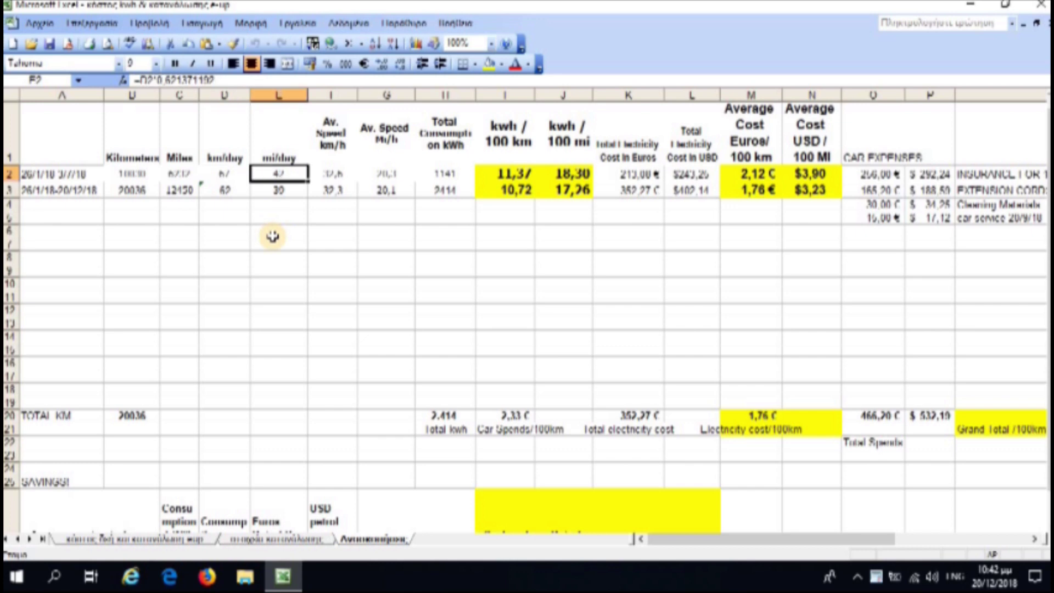
pyautogui.click(230, 196)
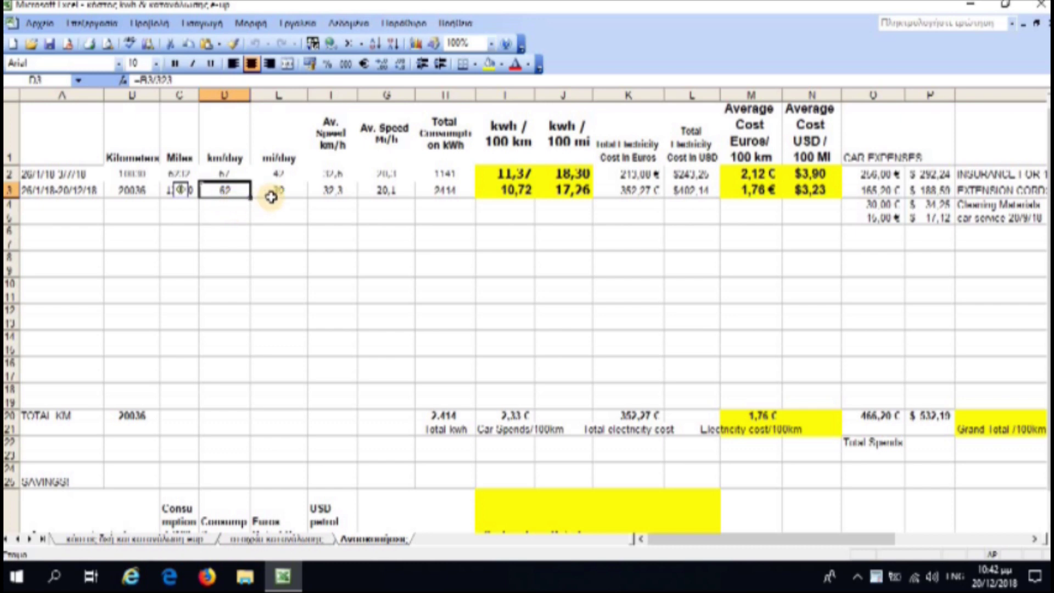
pyautogui.press('Right')
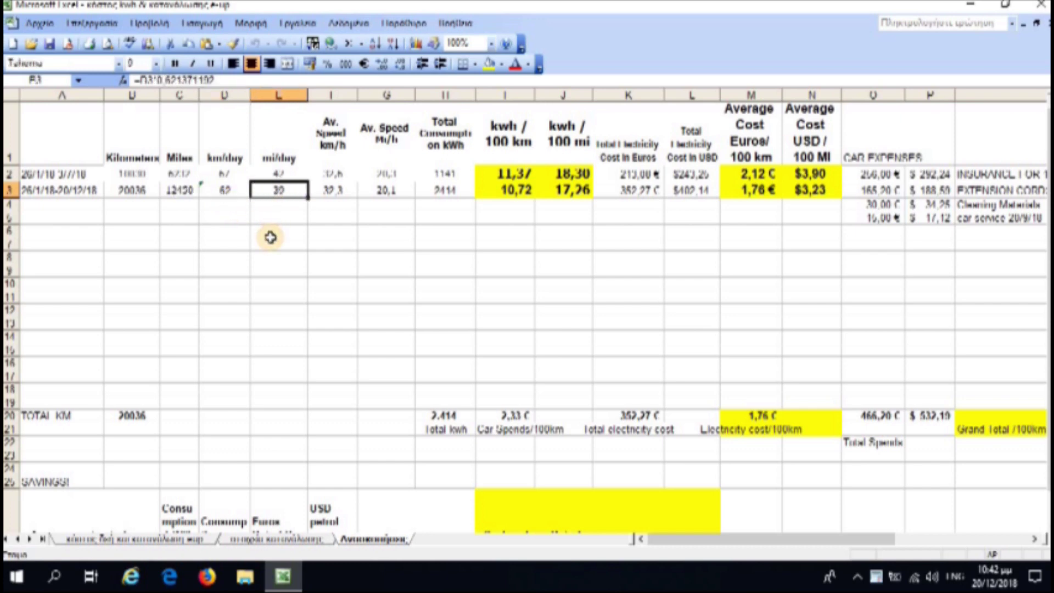
pyautogui.press('Up')
pyautogui.press('Right')
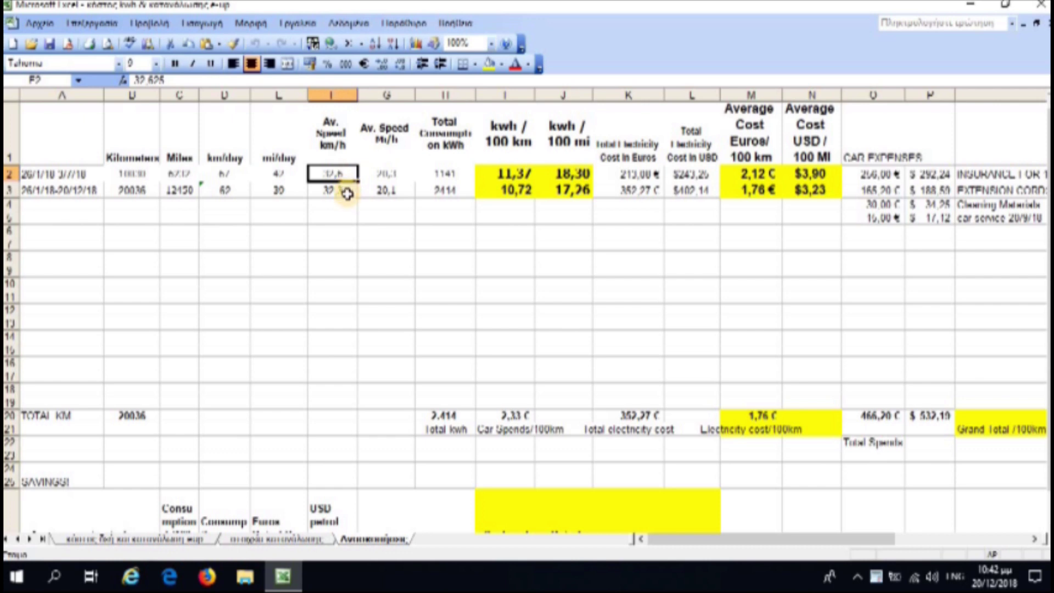
pyautogui.click(347, 194)
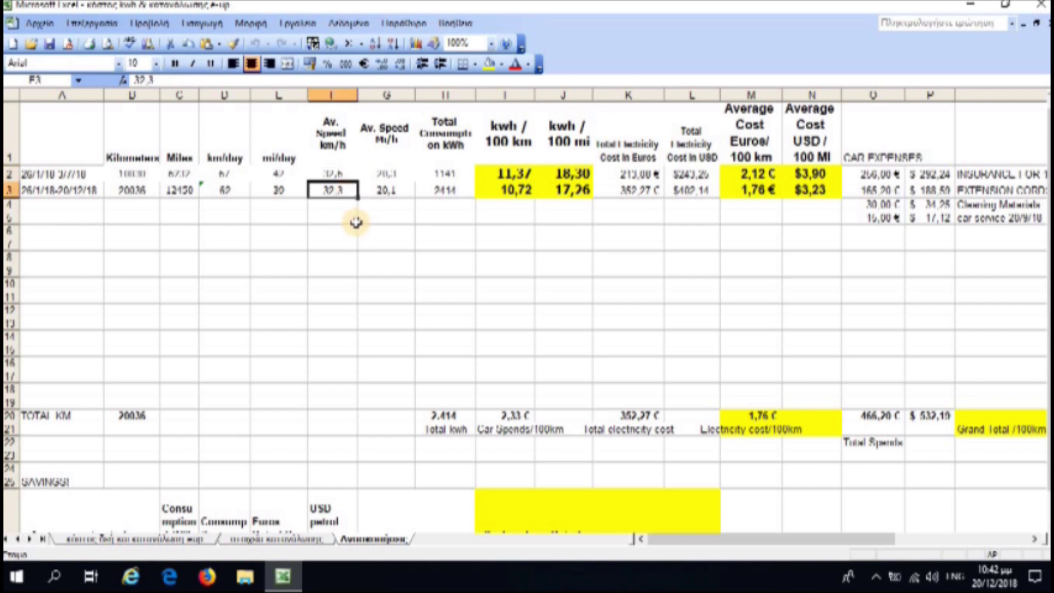
pyautogui.click(386, 175)
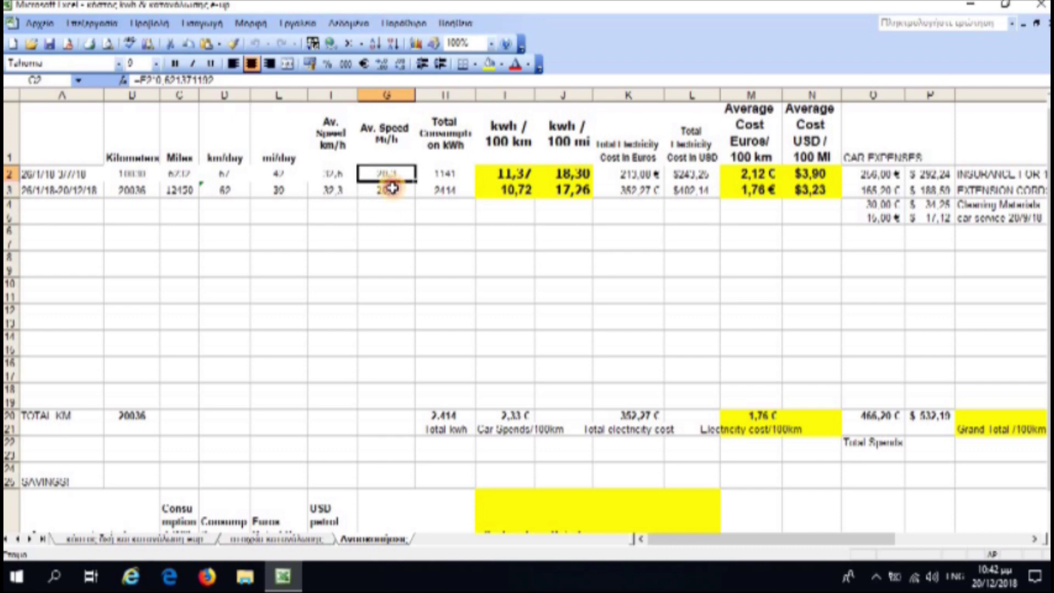
pyautogui.click(392, 188)
pyautogui.click(387, 175)
pyautogui.click(389, 188)
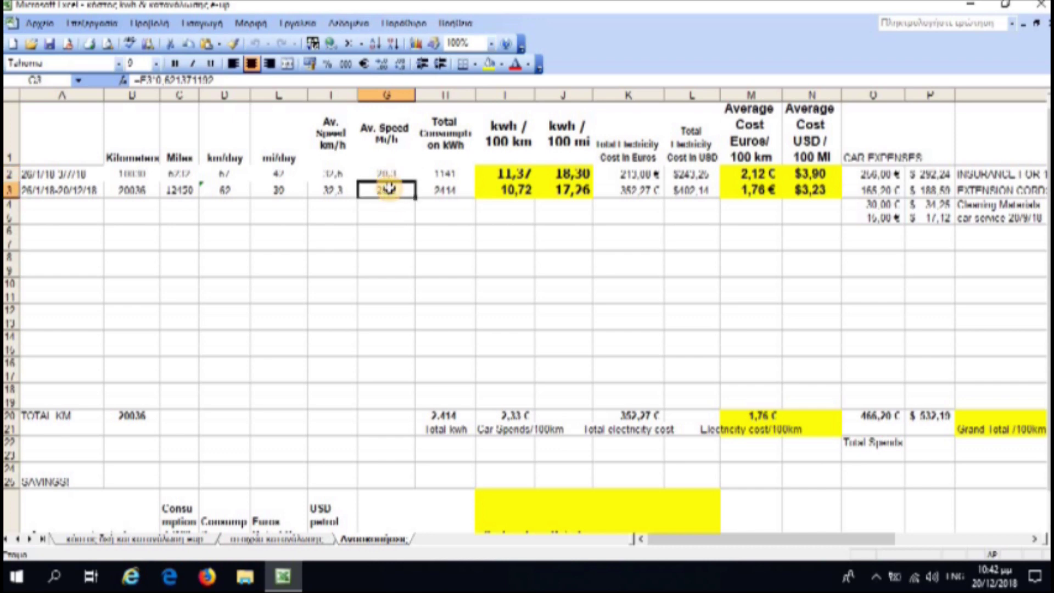
pyautogui.press('Up')
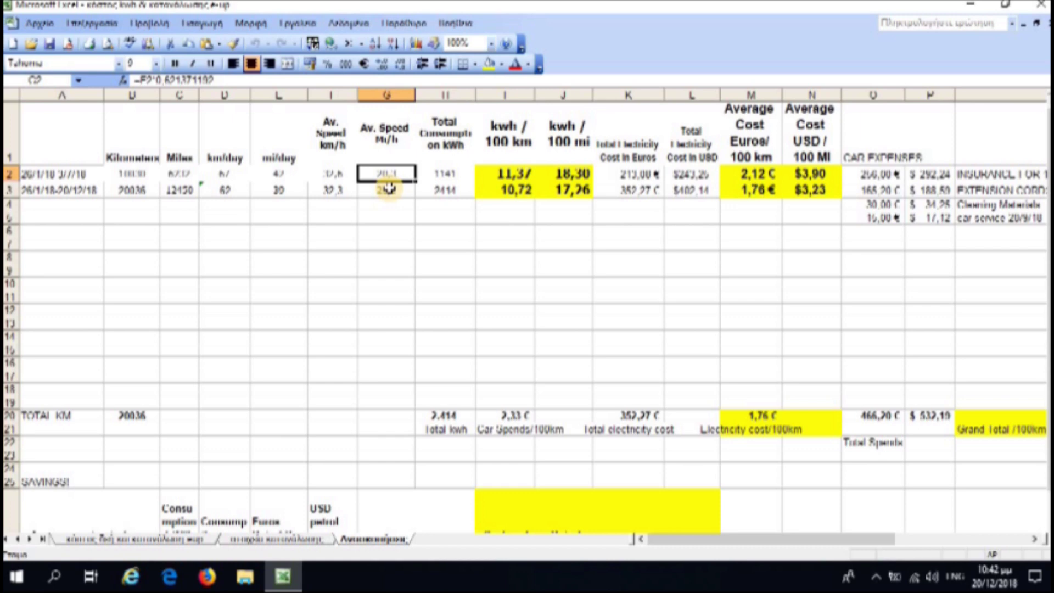
pyautogui.click(439, 191)
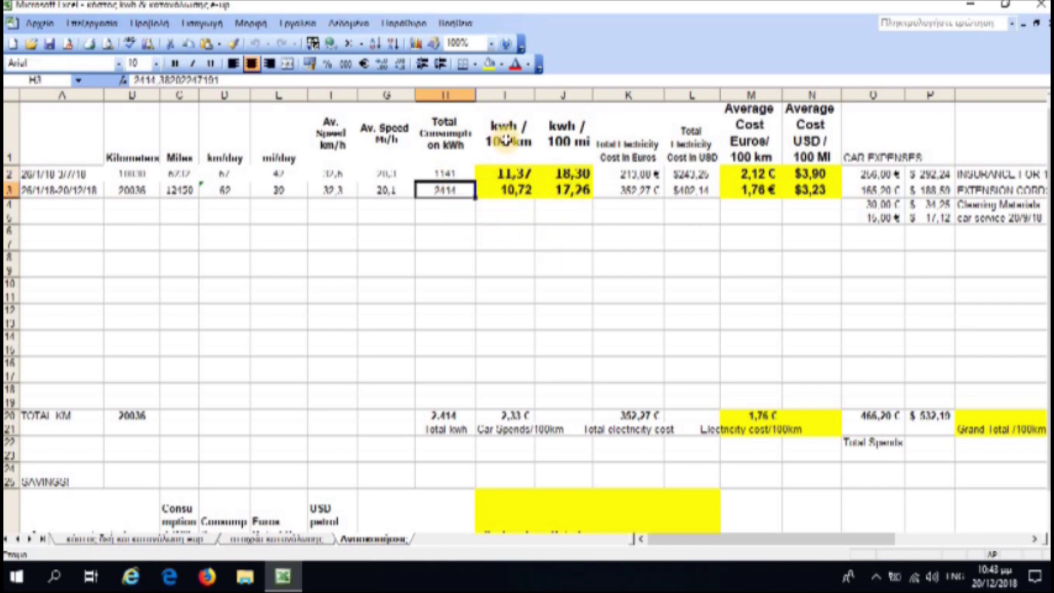
pyautogui.click(510, 173)
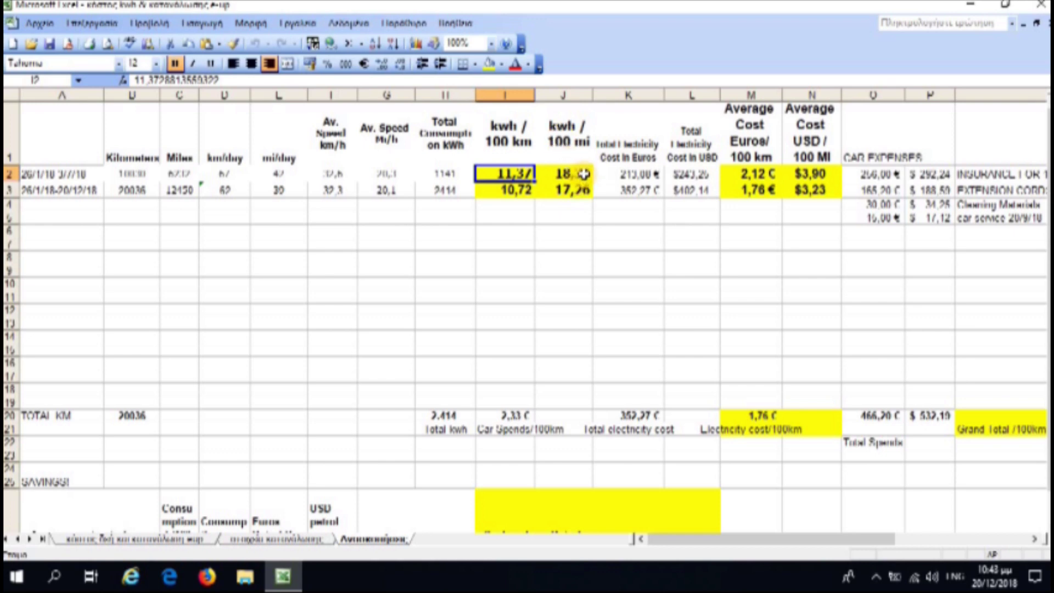
pyautogui.click(583, 174)
pyautogui.press('Down')
pyautogui.press('Left')
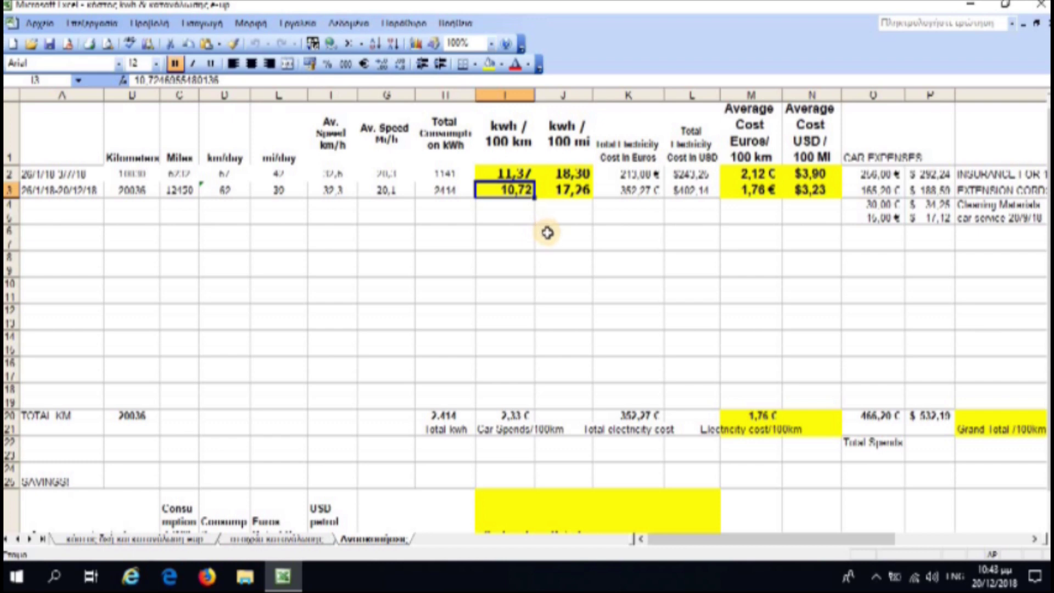
pyautogui.press('Right')
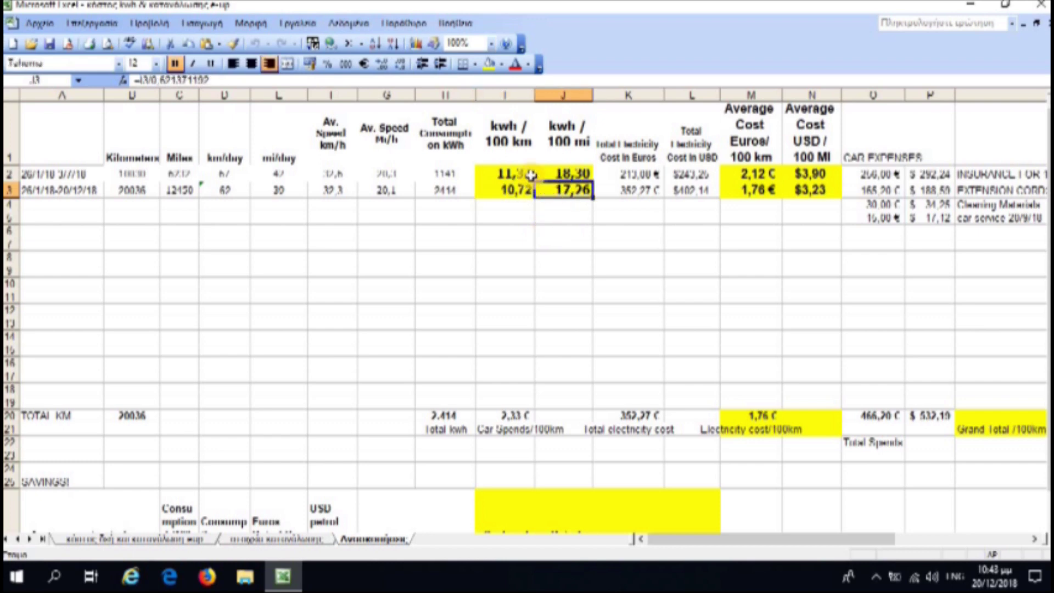
pyautogui.click(516, 192)
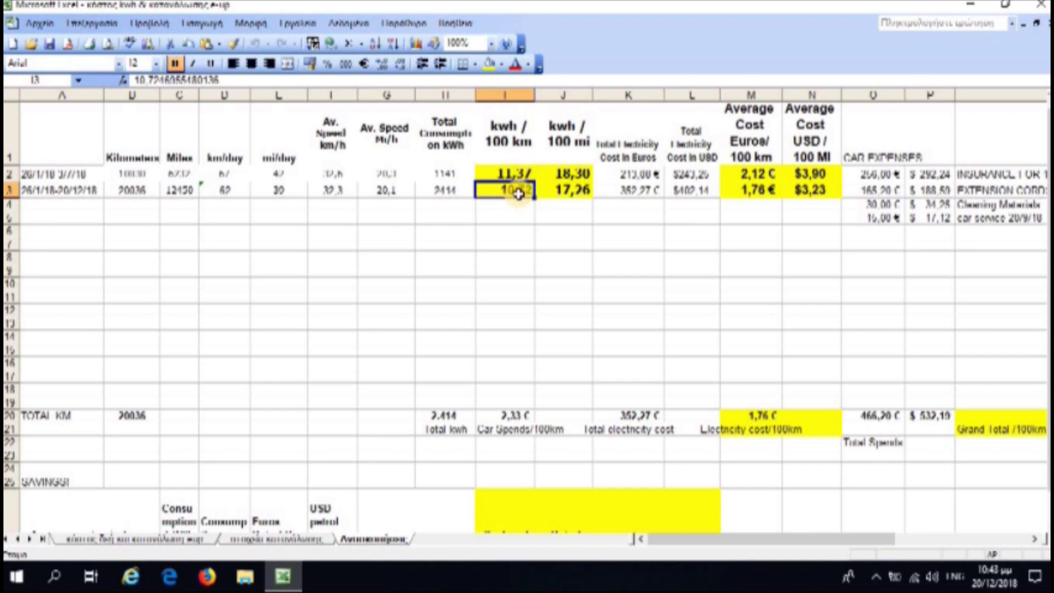
pyautogui.click(547, 191)
pyautogui.click(523, 192)
pyautogui.click(556, 190)
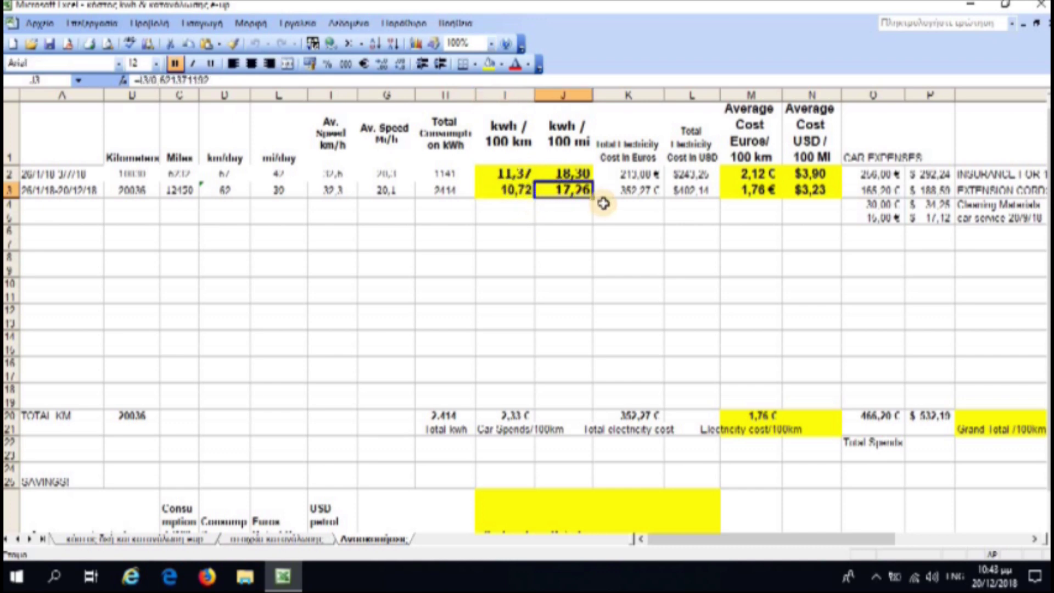
pyautogui.click(640, 173)
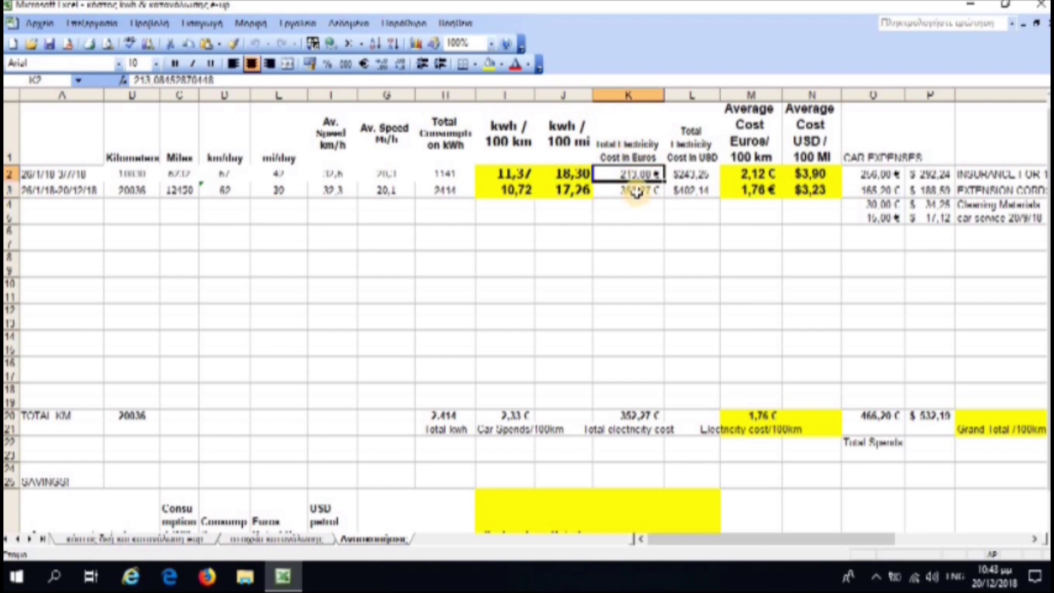
pyautogui.click(686, 174)
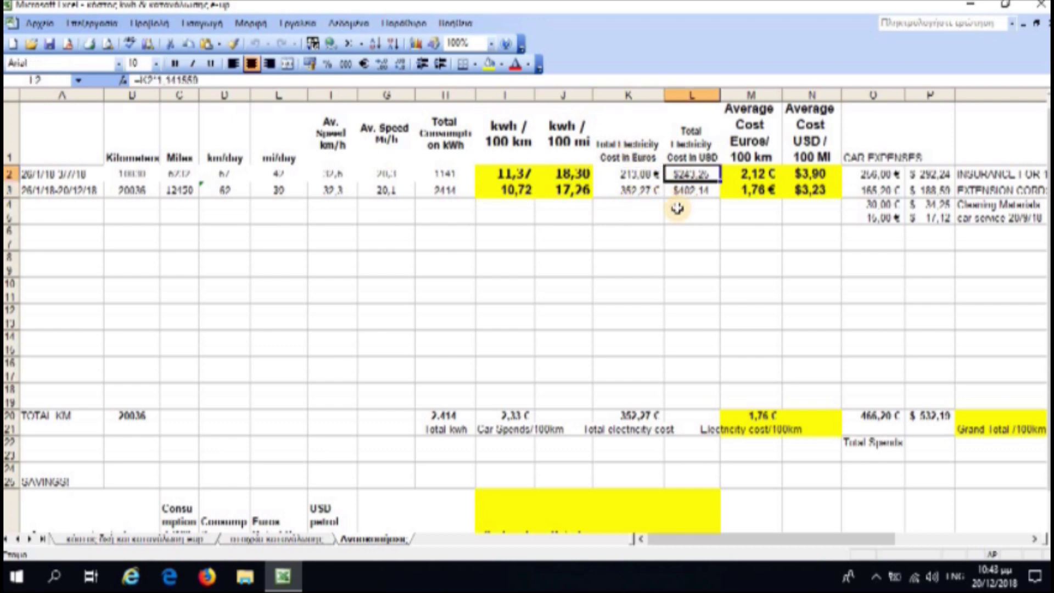
pyautogui.click(631, 190)
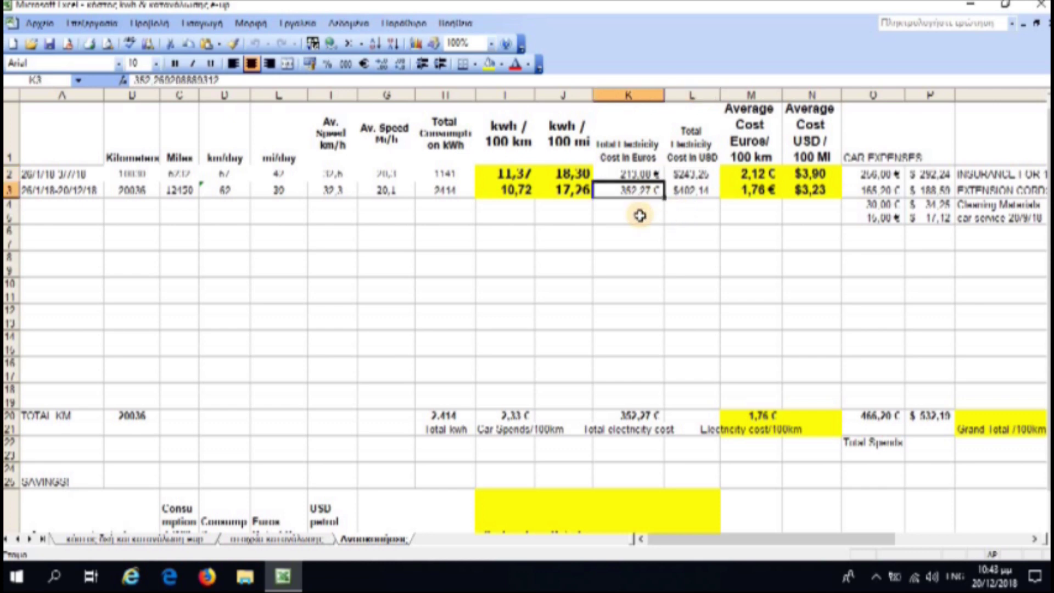
pyautogui.click(755, 190)
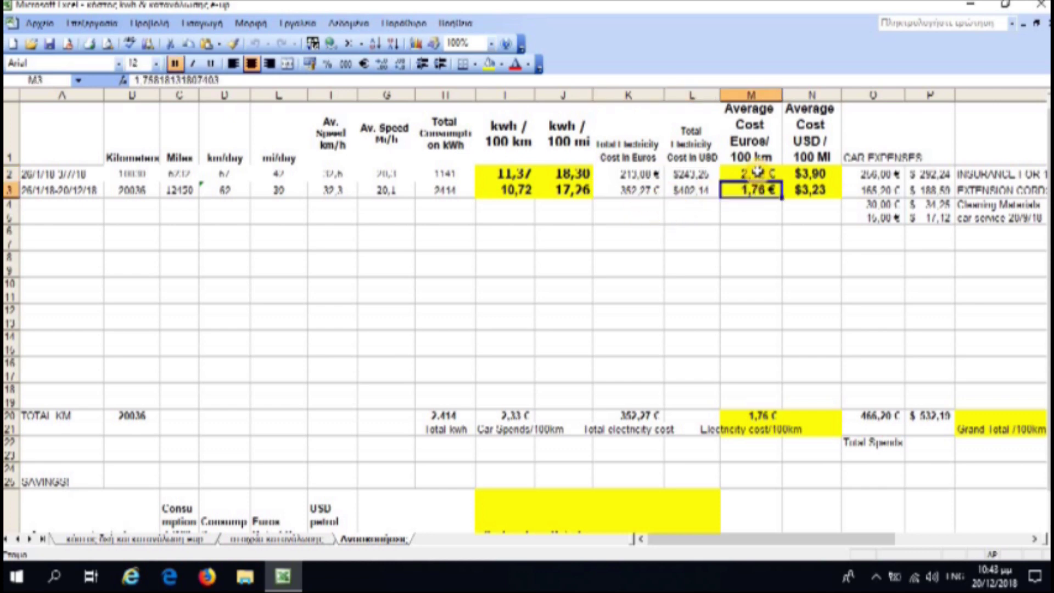
pyautogui.click(780, 173)
pyautogui.moveTo(779, 173); pyautogui.dragTo(807, 210)
pyautogui.click(810, 205)
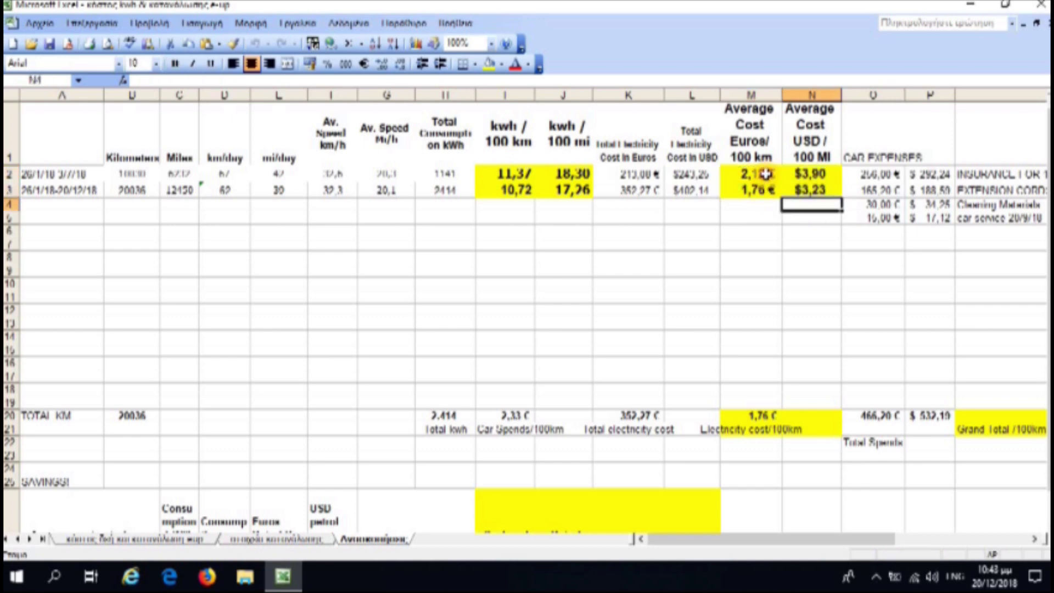
pyautogui.click(765, 174)
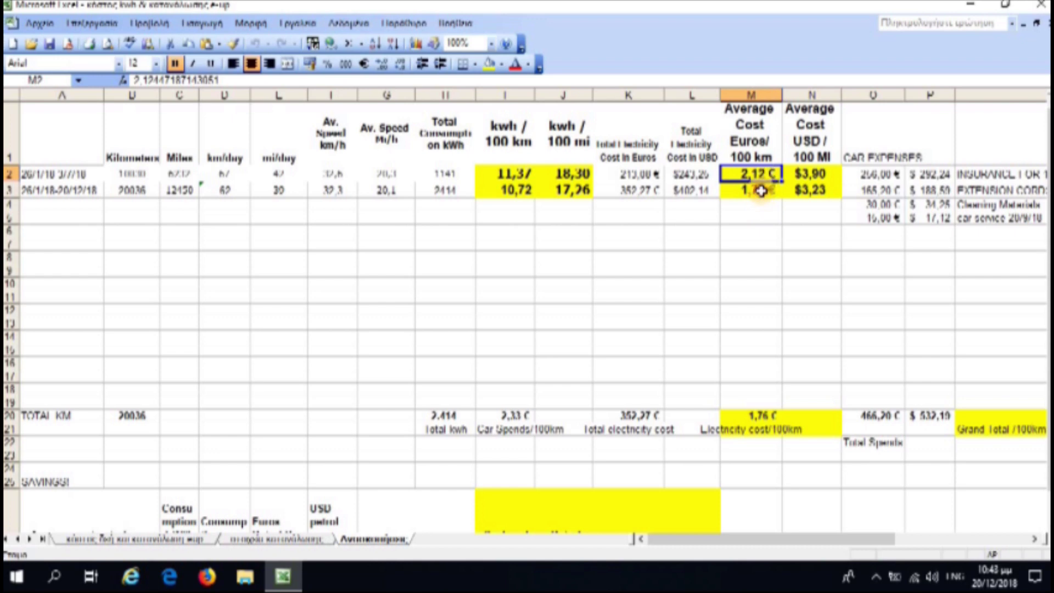
pyautogui.click(761, 191)
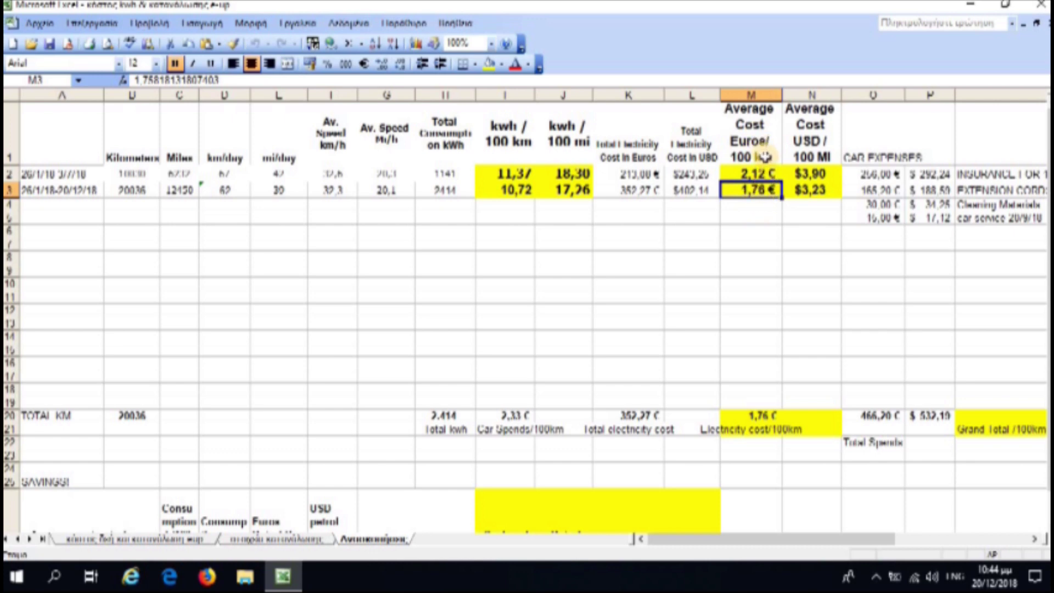
pyautogui.press('Right')
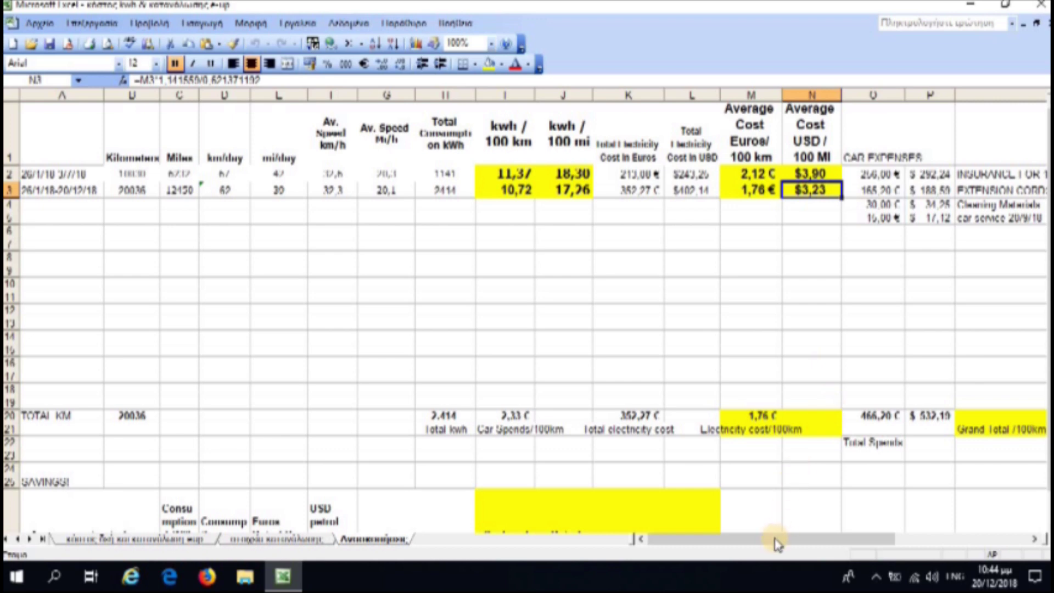
pyautogui.moveTo(780, 542); pyautogui.dragTo(890, 541)
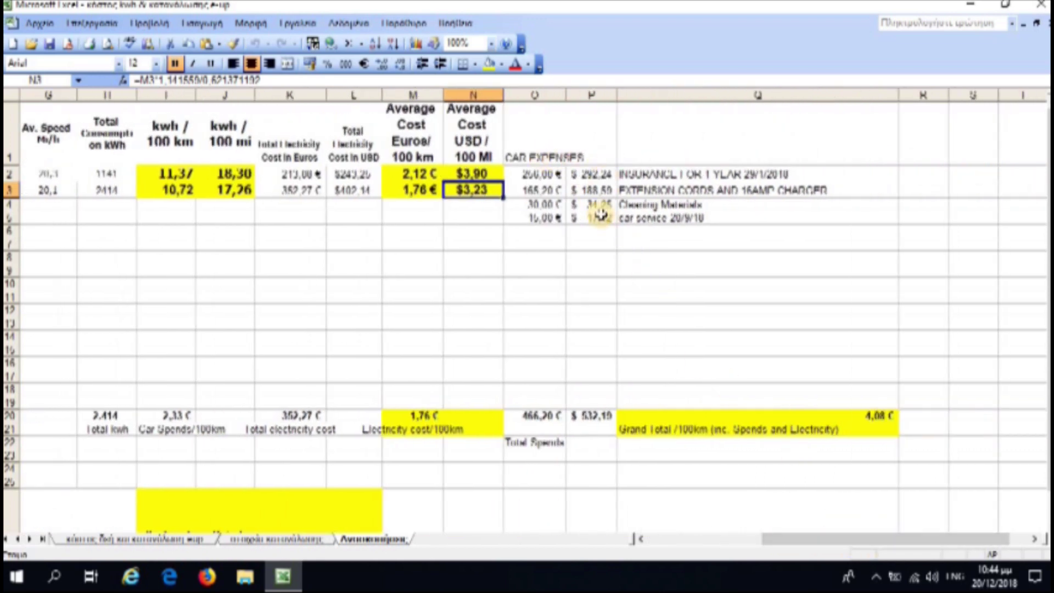
pyautogui.click(535, 174)
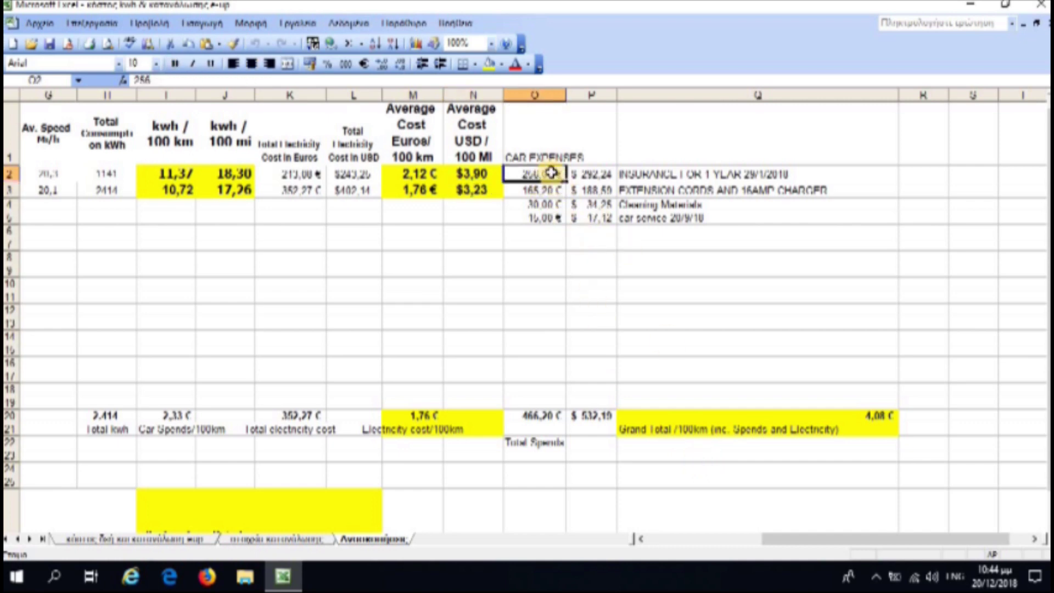
pyautogui.click(590, 177)
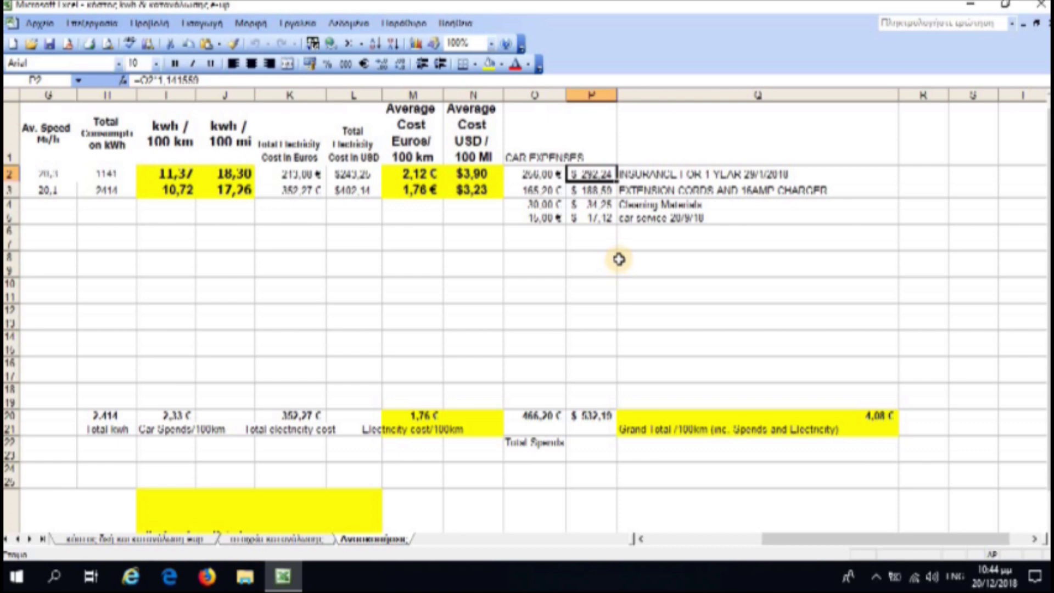
pyautogui.click(546, 191)
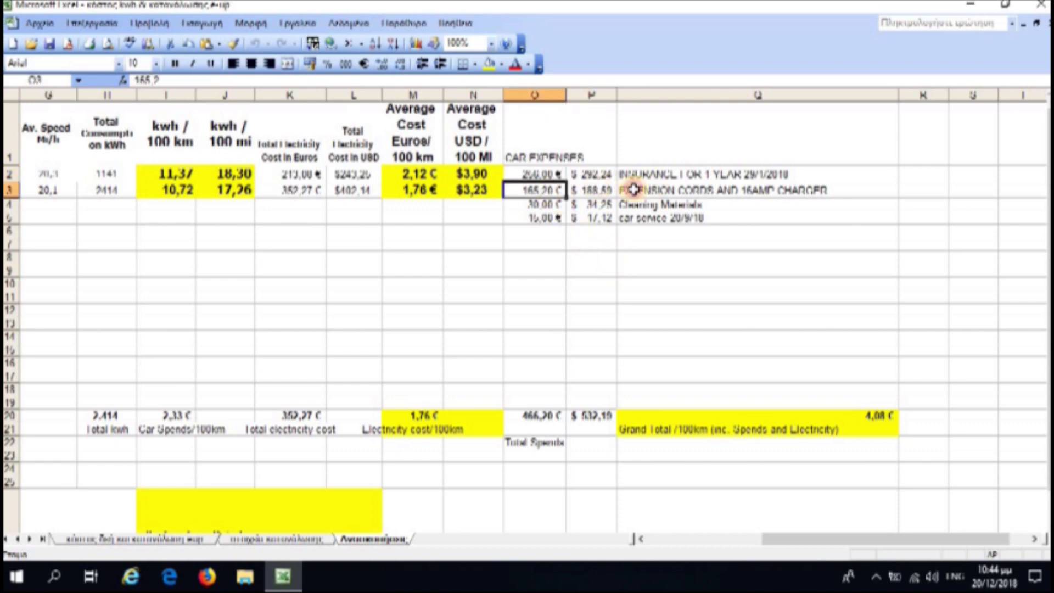
pyautogui.press('Right')
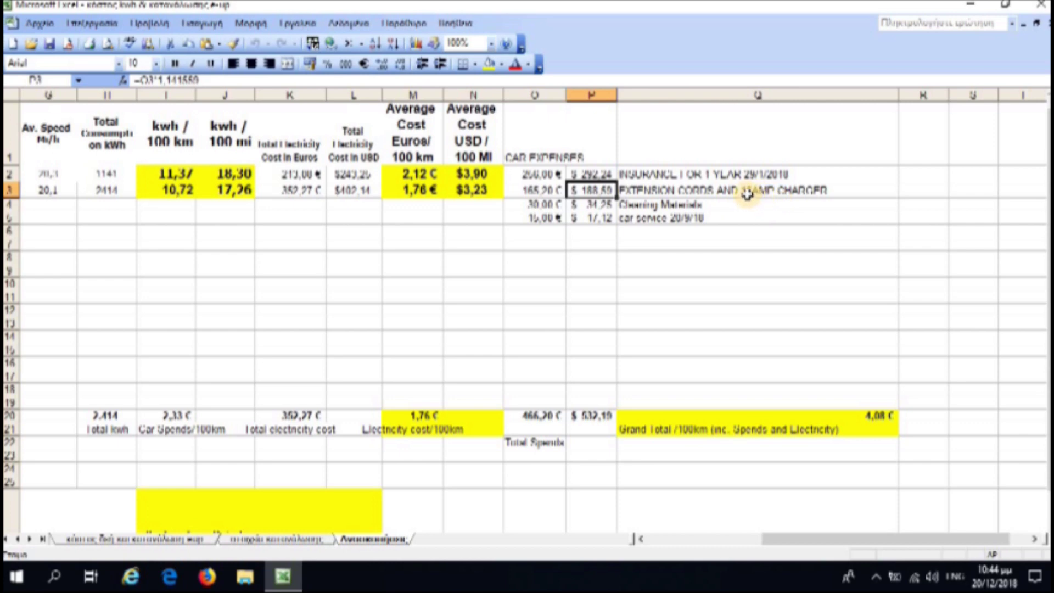
pyautogui.click(532, 207)
pyautogui.click(585, 204)
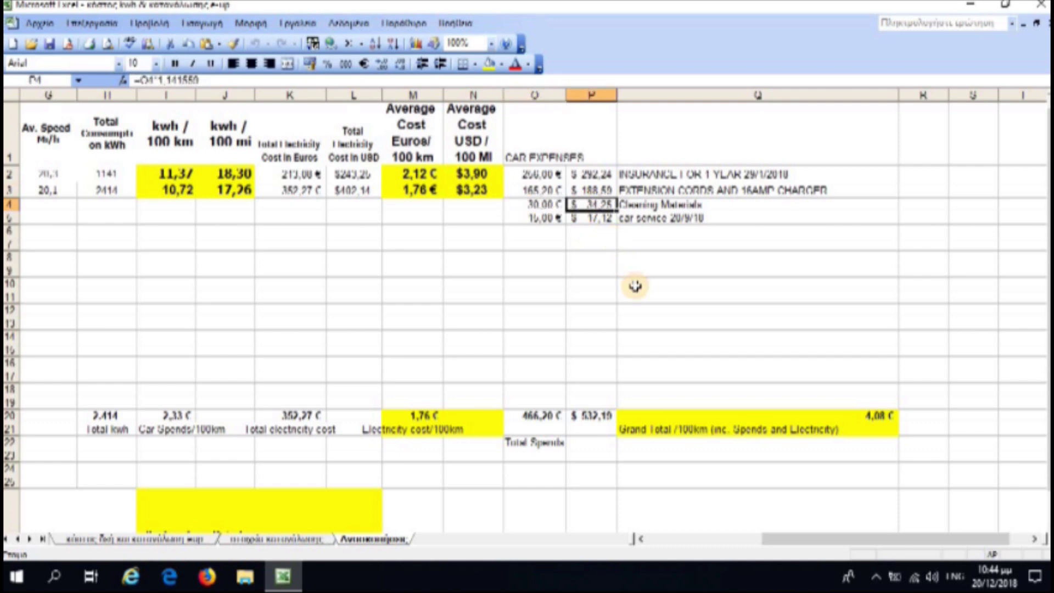
pyautogui.click(560, 218)
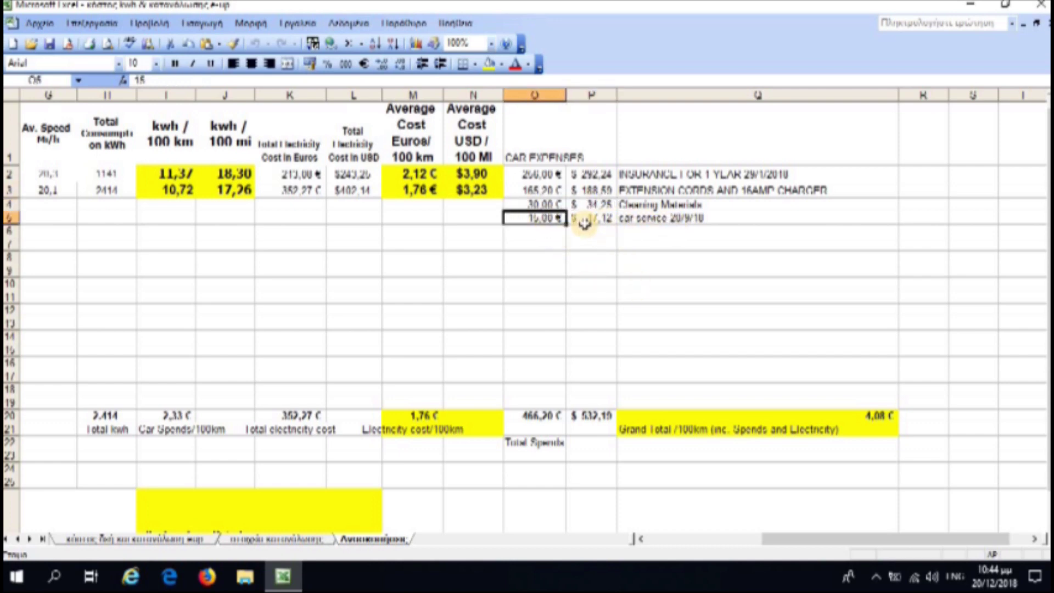
pyautogui.click(586, 219)
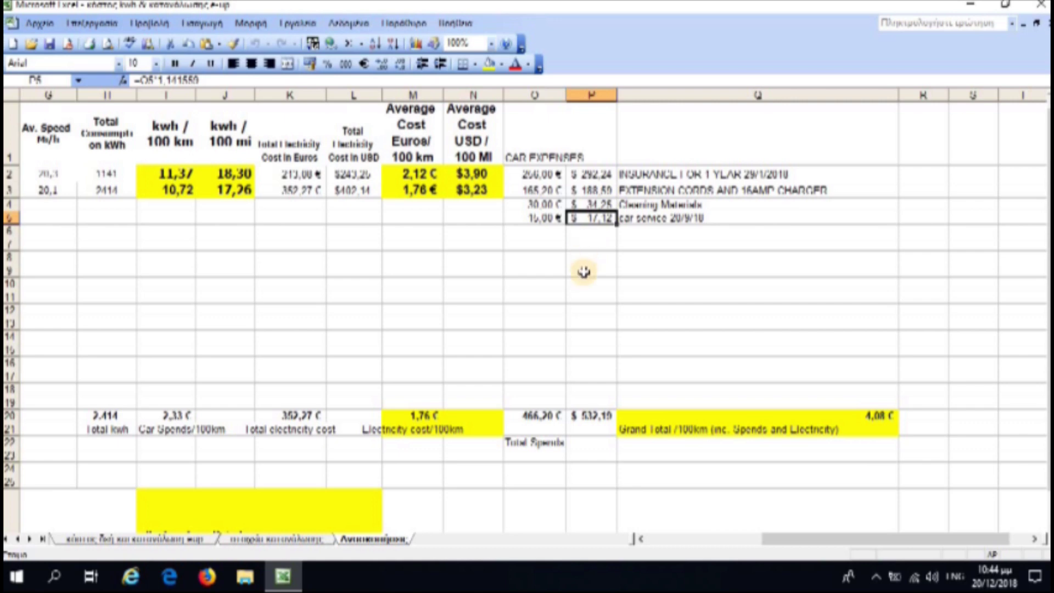
pyautogui.click(537, 417)
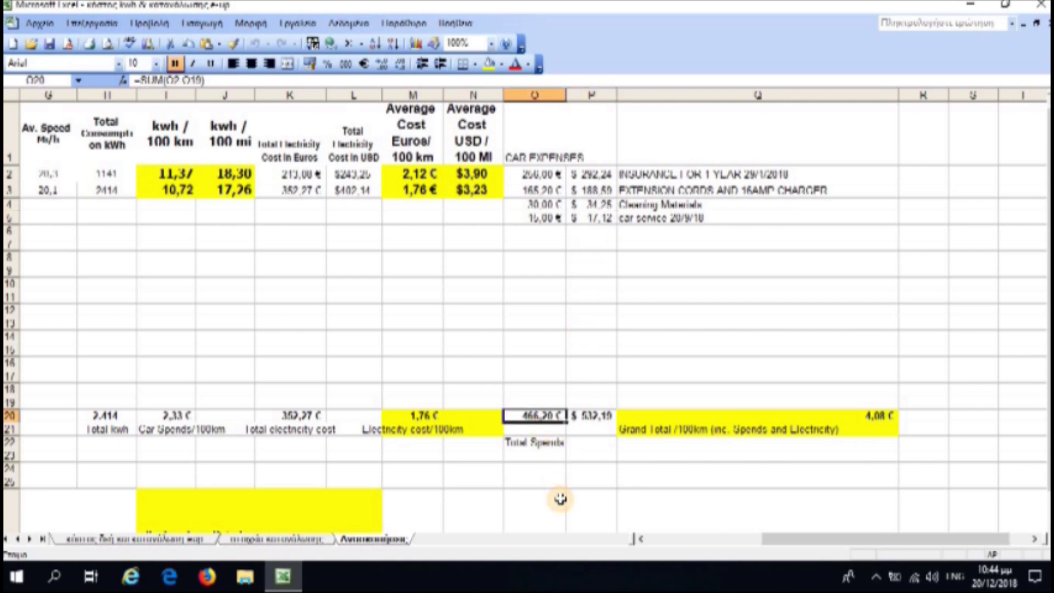
pyautogui.click(597, 429)
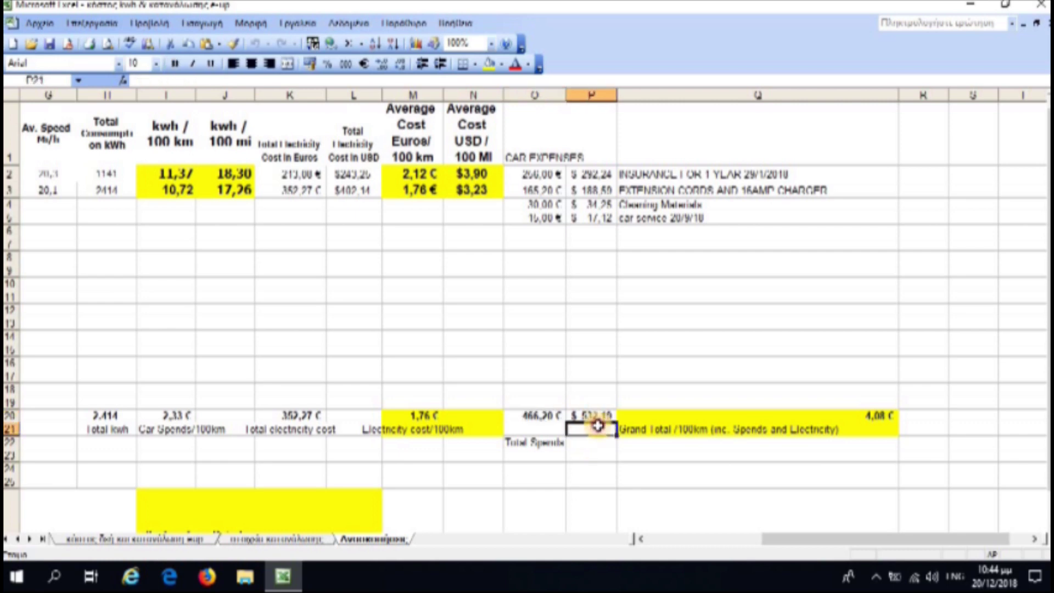
pyautogui.click(597, 416)
pyautogui.moveTo(811, 538); pyautogui.dragTo(600, 533)
pyautogui.scroll(-4, 287, 452)
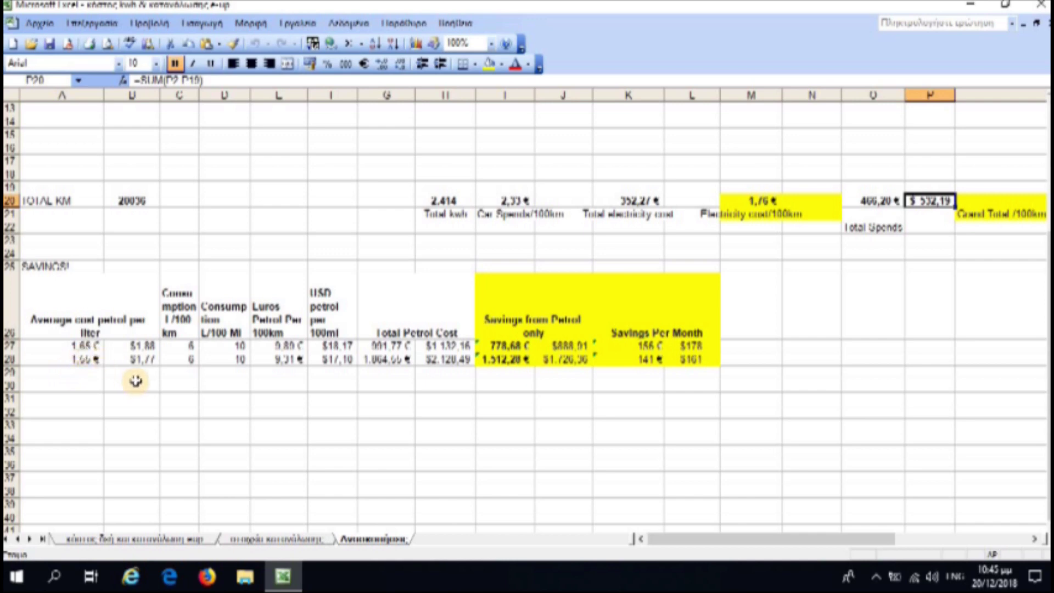
pyautogui.click(184, 346)
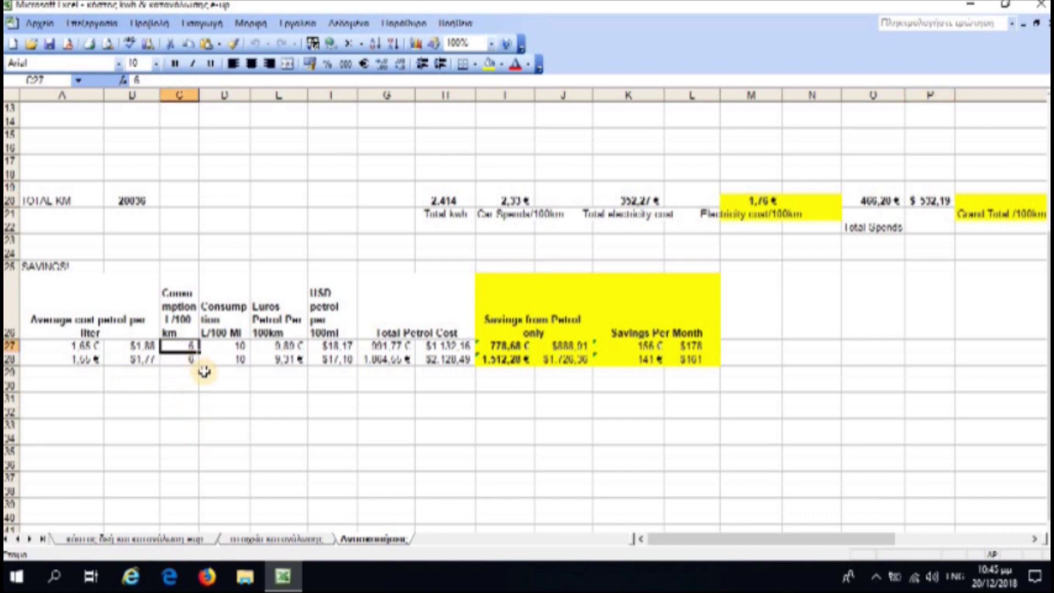
pyautogui.press('Right')
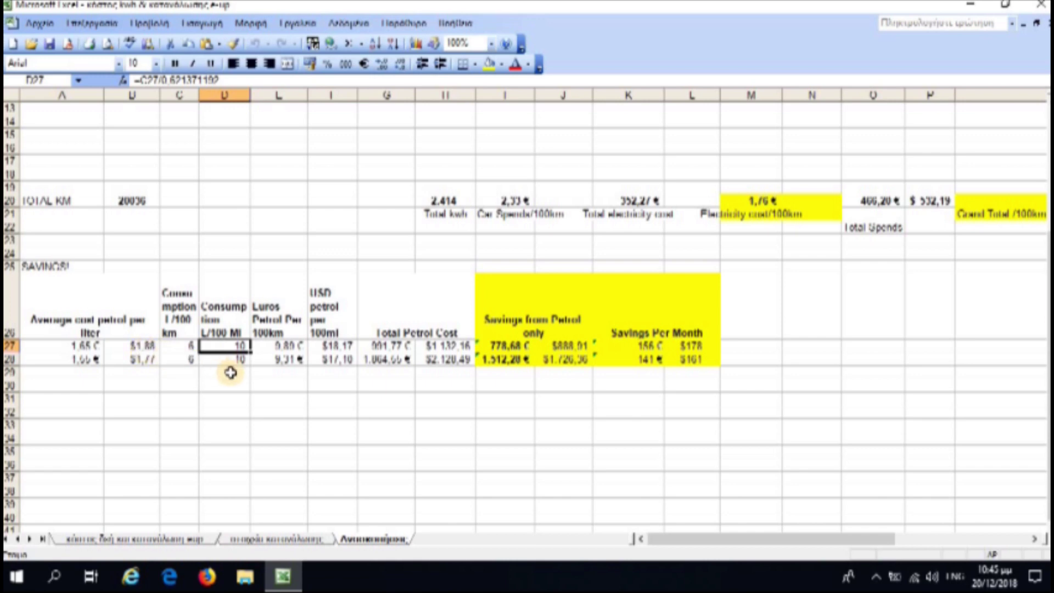
pyautogui.click(295, 348)
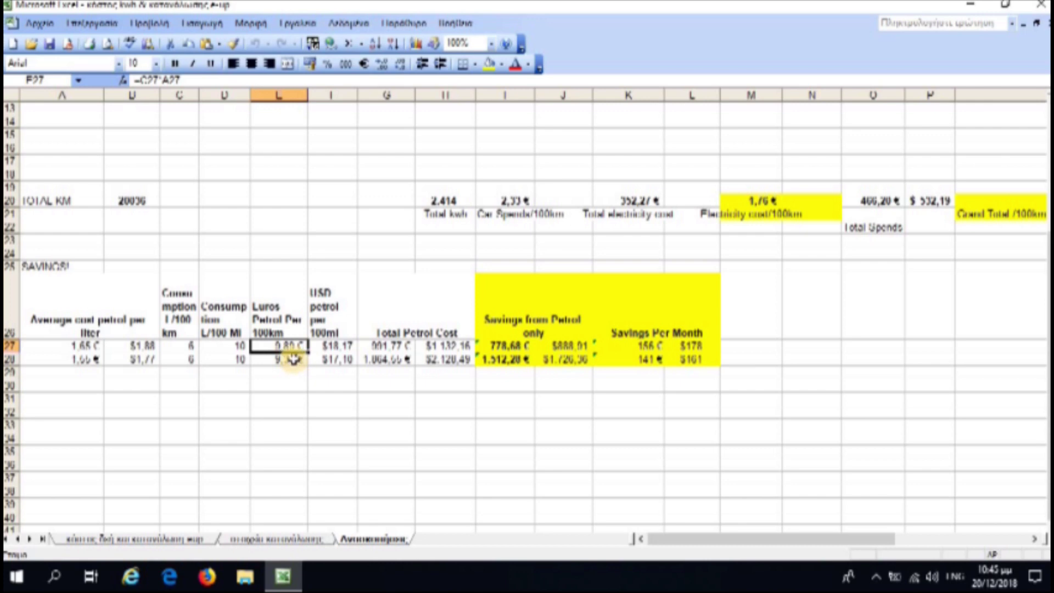
pyautogui.press('Right')
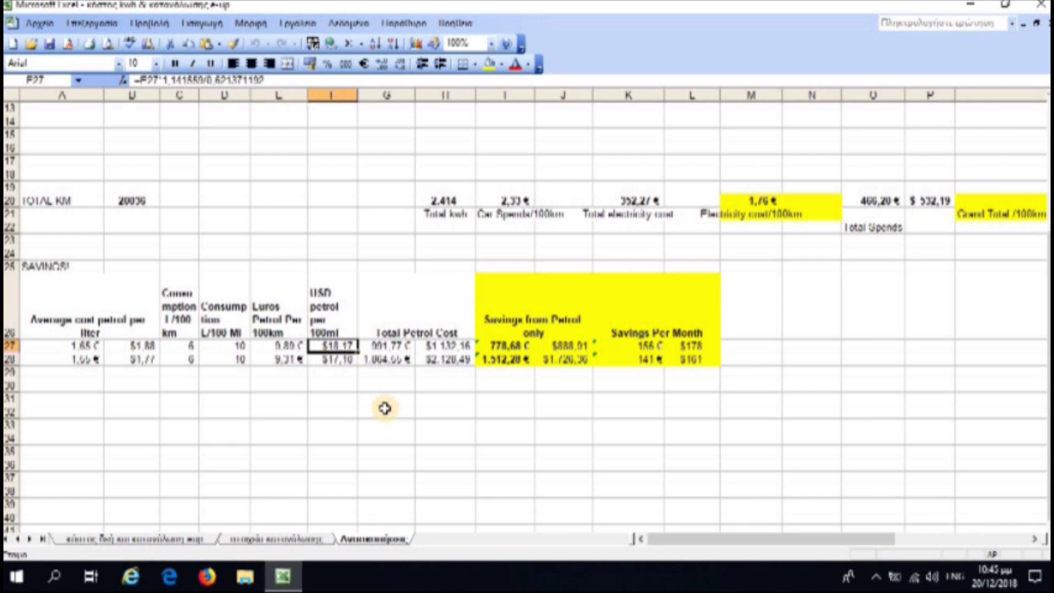
pyautogui.press('Right')
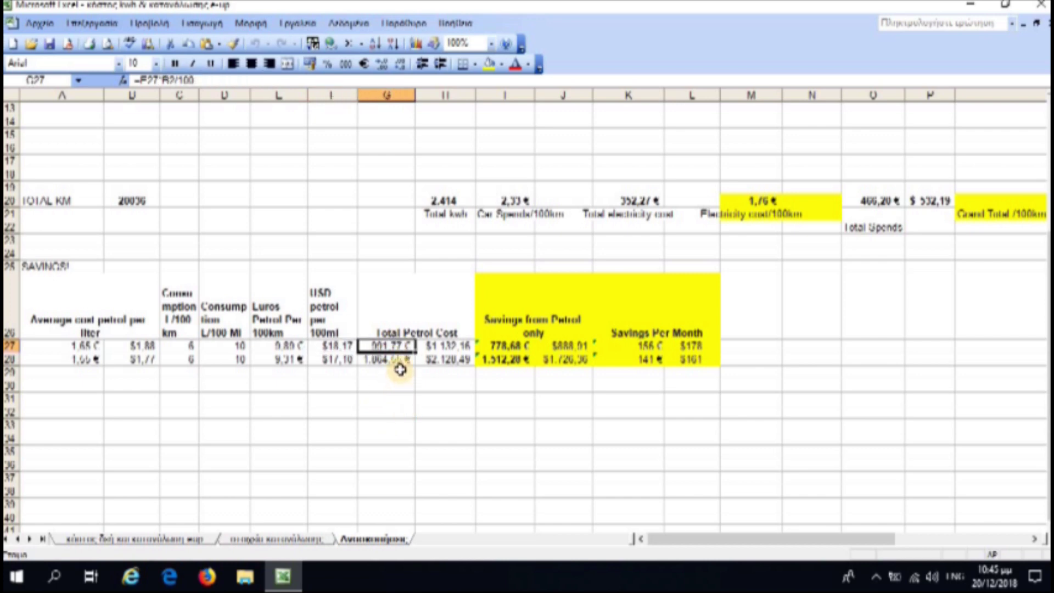
pyautogui.press('Down')
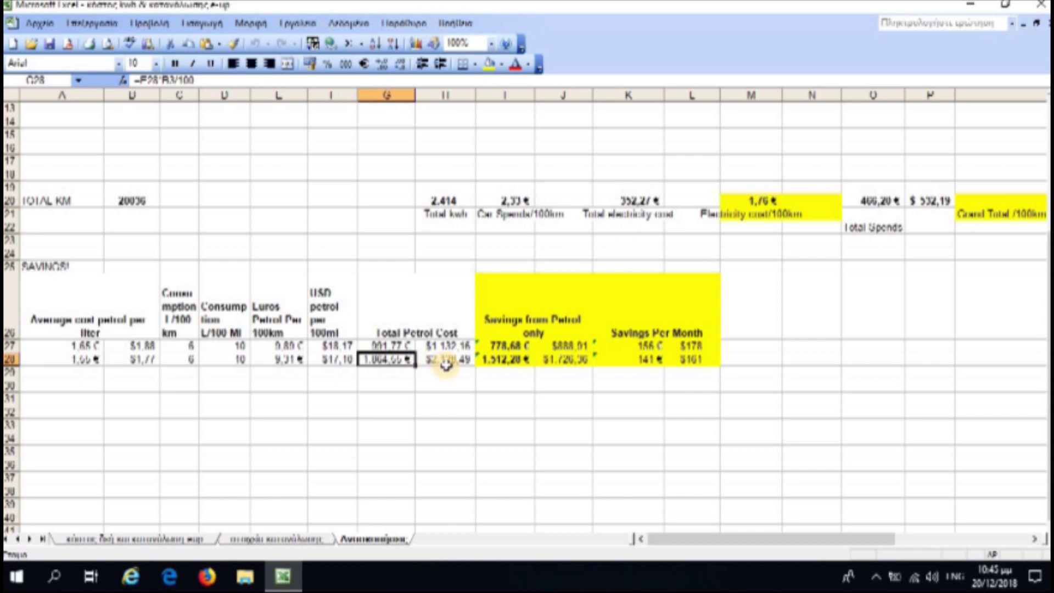
pyautogui.click(509, 359)
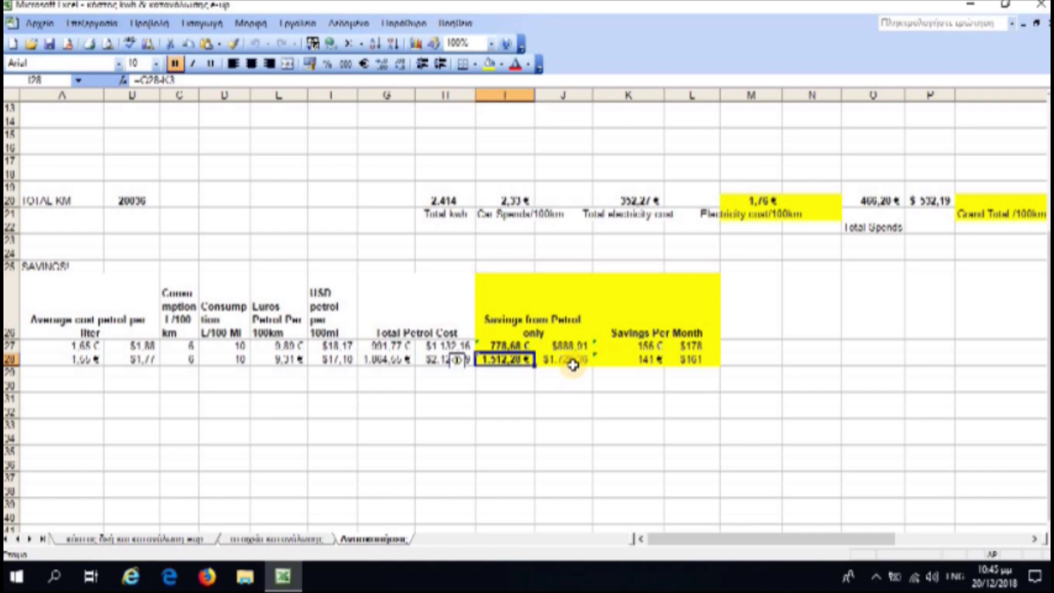
pyautogui.click(672, 359)
pyautogui.moveTo(631, 340)
pyautogui.mouseDown()
pyautogui.moveTo(666, 360)
pyautogui.moveTo(642, 345)
pyautogui.mouseUp()
pyautogui.click(680, 384)
pyautogui.click(662, 374)
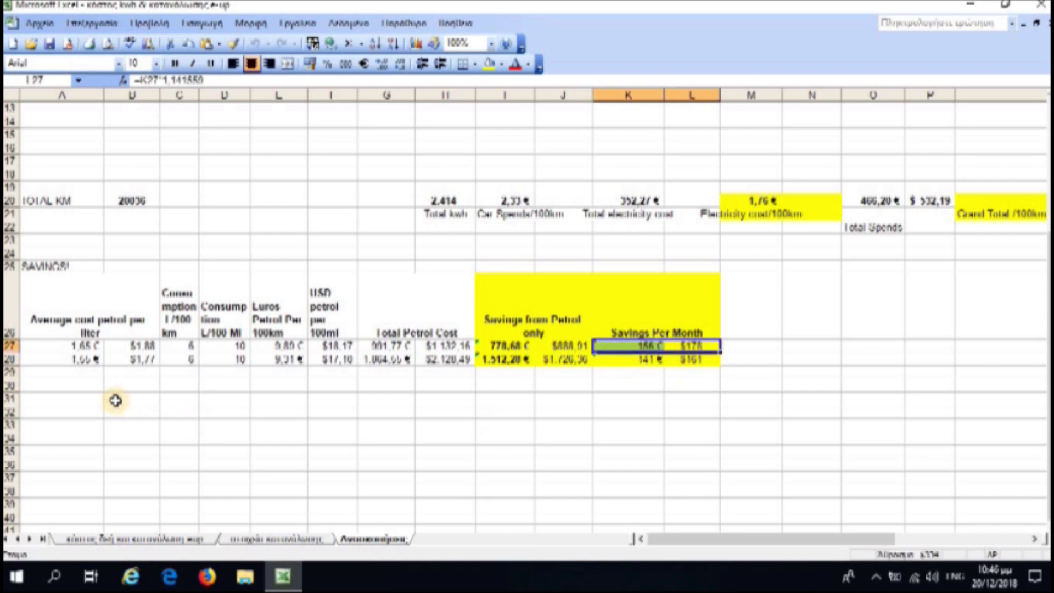
pyautogui.press('Home')
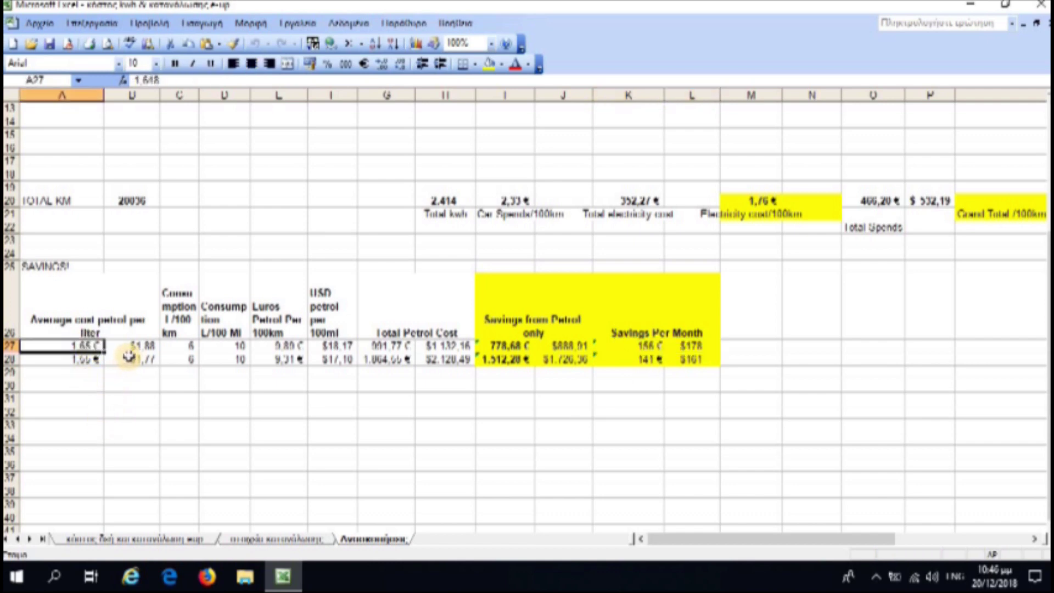
pyautogui.click(667, 363)
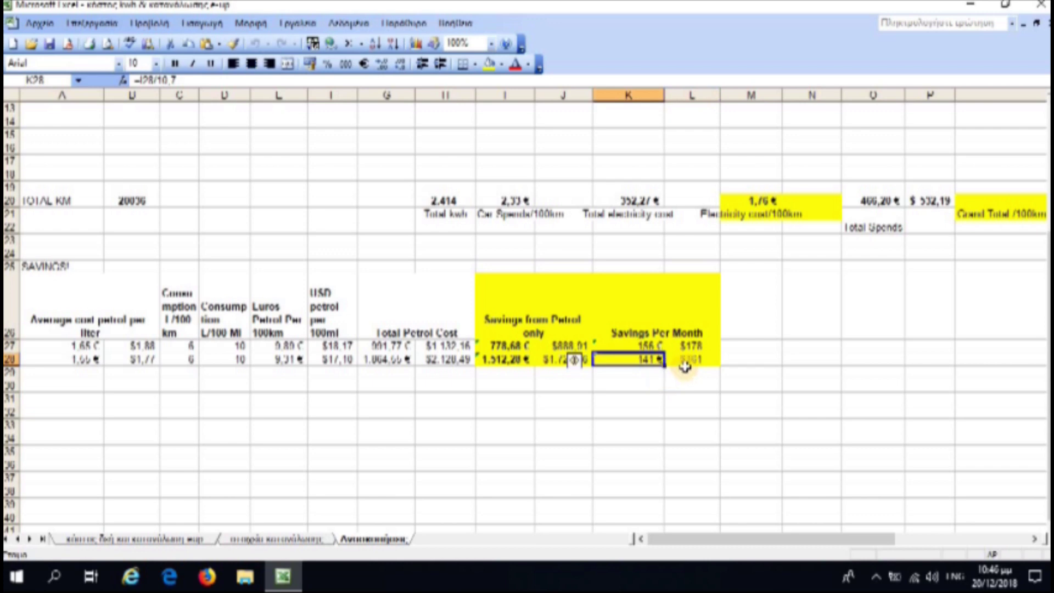
pyautogui.click(641, 385)
pyautogui.moveTo(659, 359); pyautogui.dragTo(674, 360)
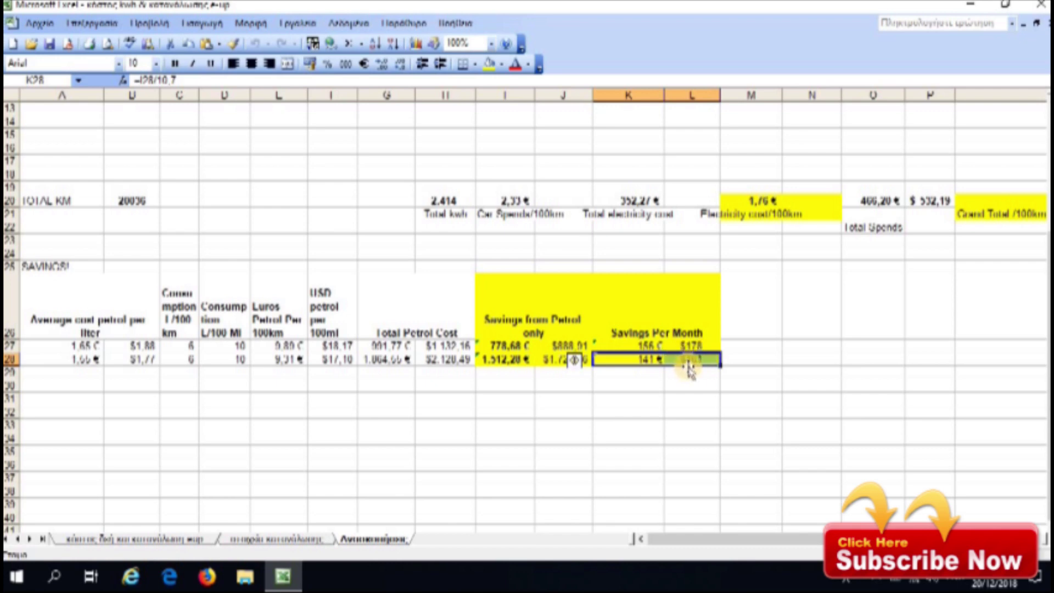
pyautogui.click(639, 336)
pyautogui.moveTo(651, 354); pyautogui.dragTo(708, 367)
pyautogui.click(715, 400)
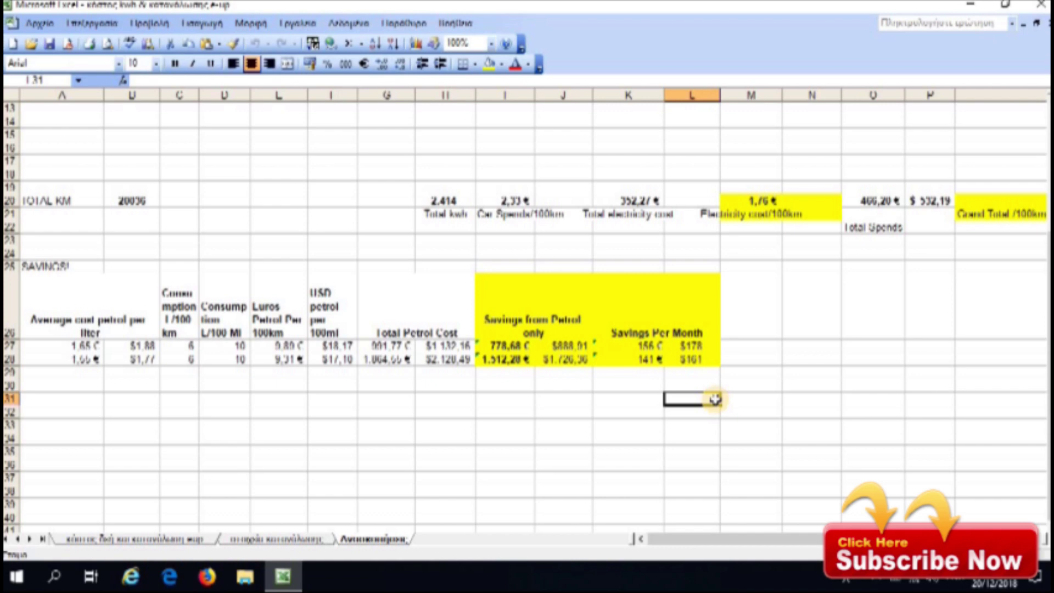
pyautogui.scroll(4, 641, 445)
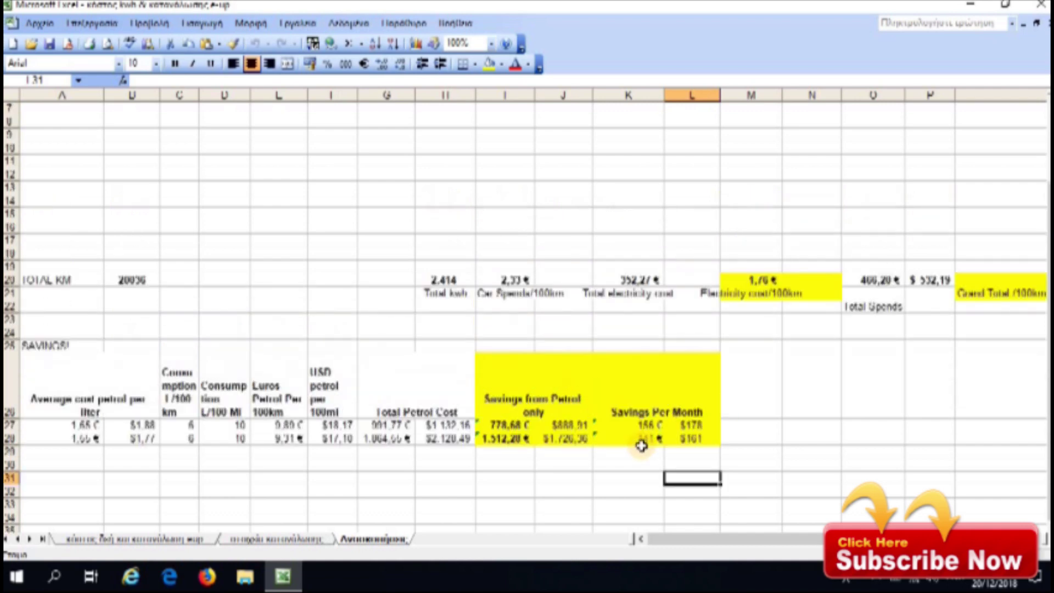
pyautogui.scroll(-1, 641, 445)
pyautogui.scroll(1, 641, 445)
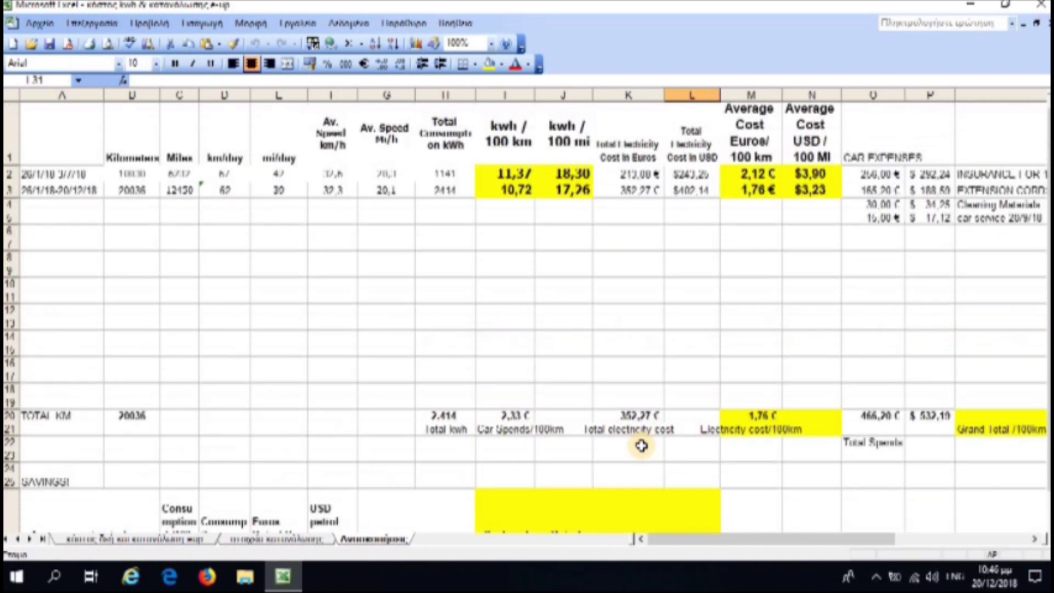
pyautogui.scroll(-2, 641, 446)
pyautogui.scroll(2, 641, 445)
pyautogui.moveTo(759, 172); pyautogui.dragTo(795, 191)
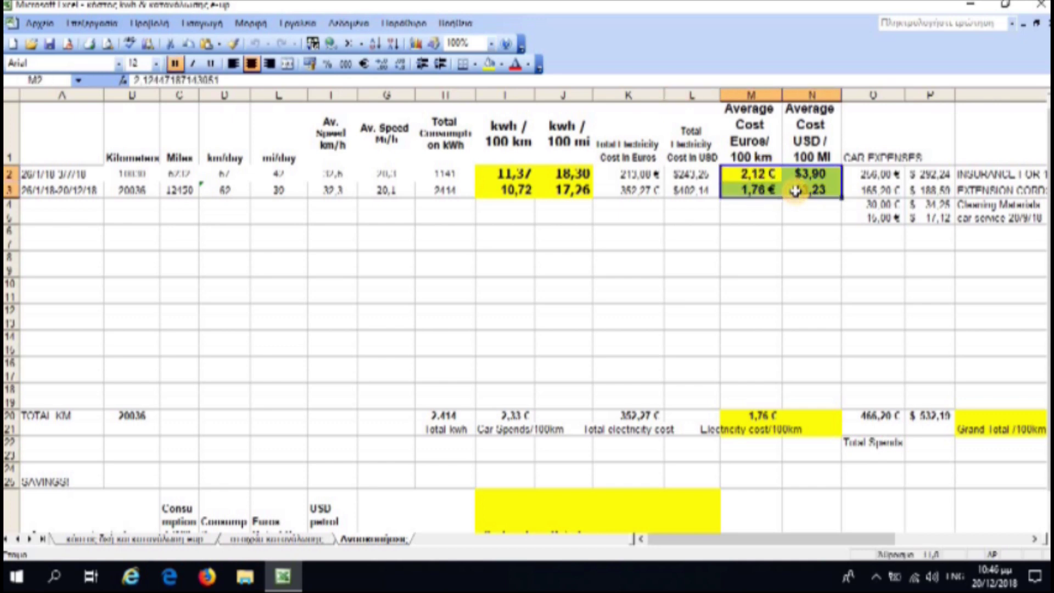
pyautogui.scroll(-2, 778, 236)
pyautogui.scroll(2, 775, 333)
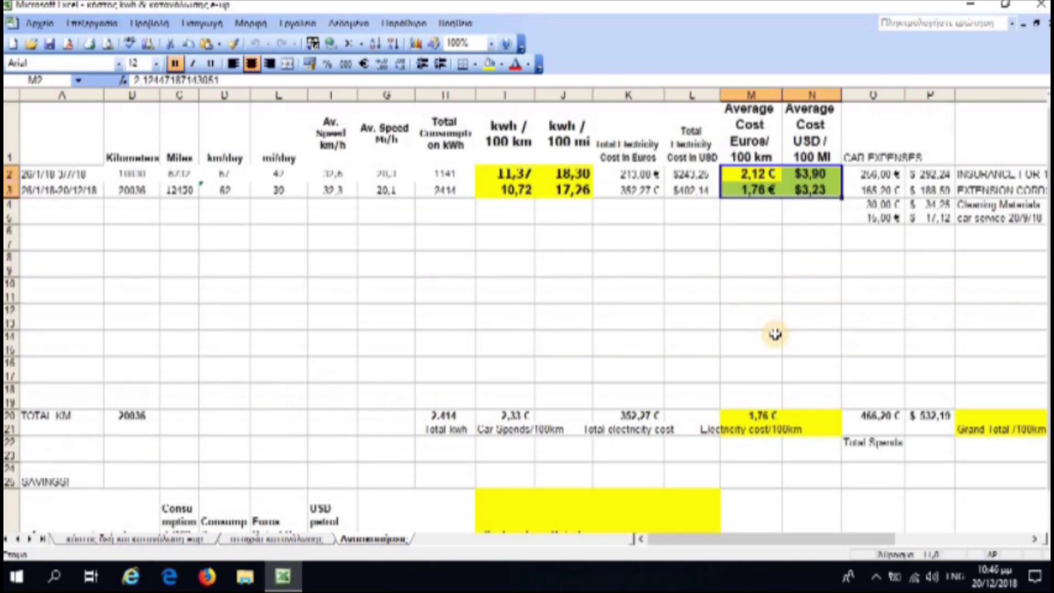
pyautogui.scroll(-1, 776, 334)
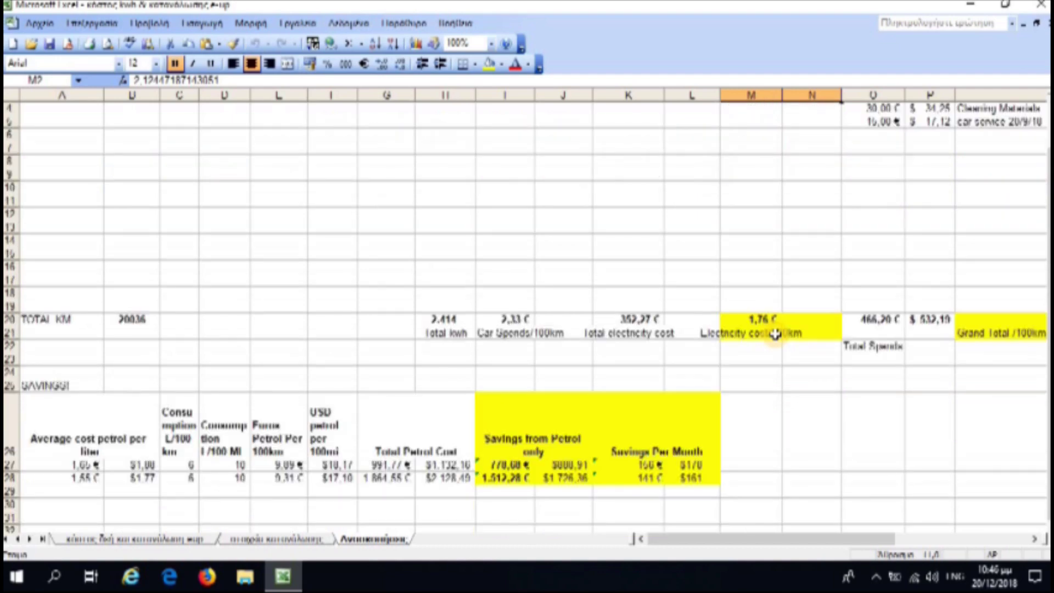